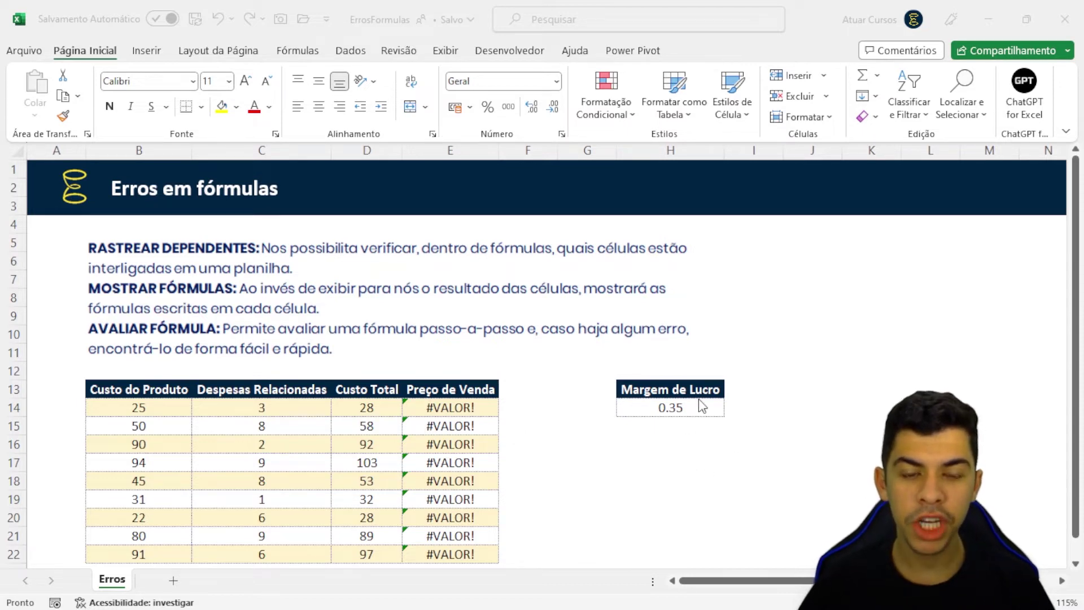
# Step: Select the Margem de Lucro cells H13:H14, narrow to the 0.35 value in H14, and go to Exibir
pyautogui.click(679, 392)
pyautogui.moveTo(679, 392); pyautogui.dragTo(682, 407)
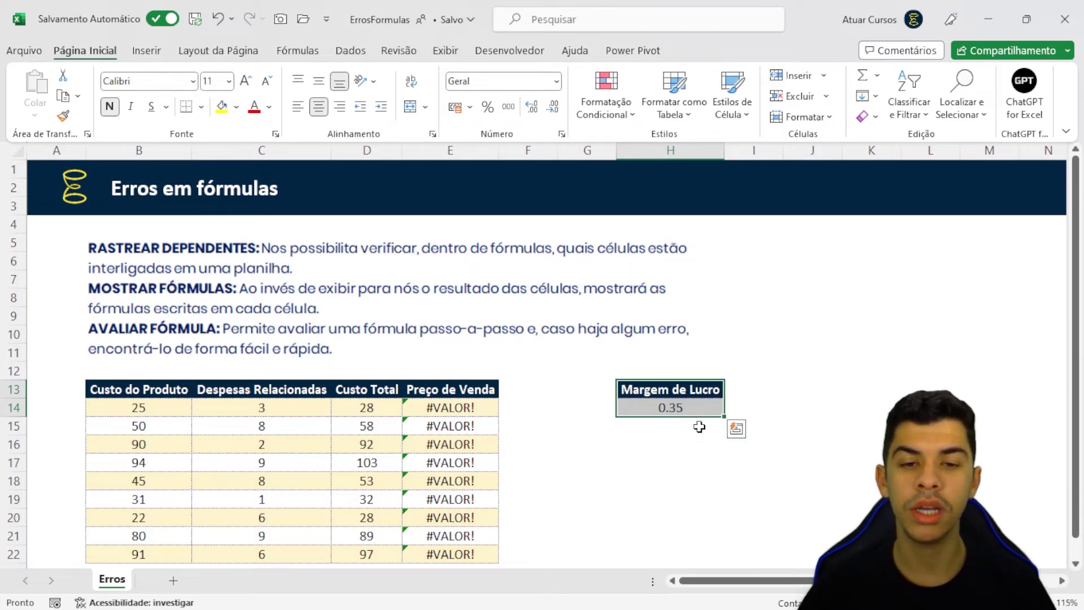
pyautogui.click(692, 439)
pyautogui.moveTo(671, 407); pyautogui.dragTo(669, 390)
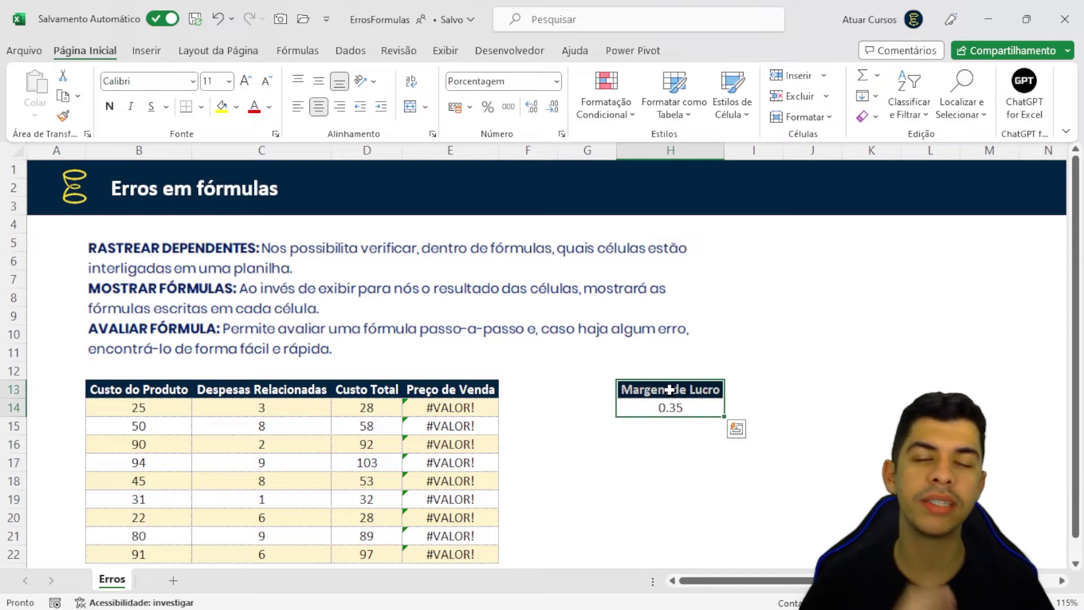
pyautogui.click(672, 407)
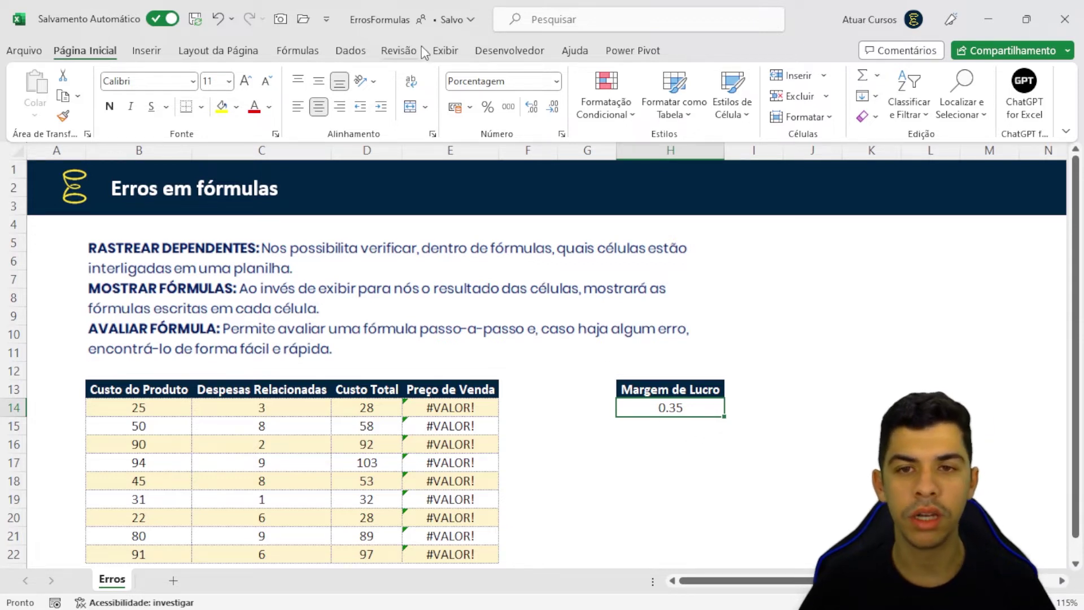
pyautogui.click(444, 51)
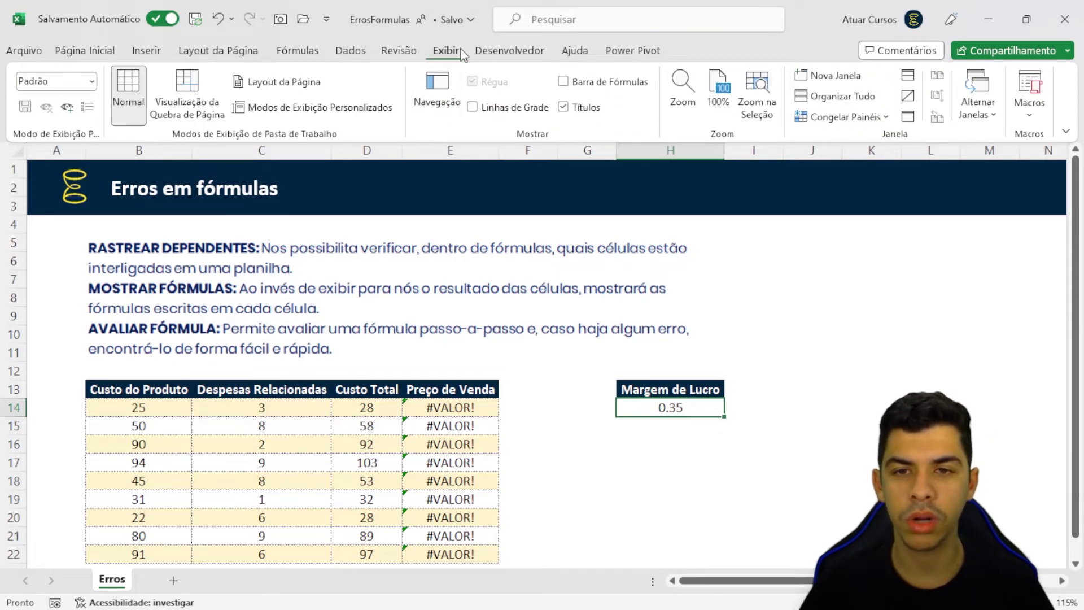
# Step: Turn on Barra de Fórmulas and switch to the Fórmulas tab's auditing tools
pyautogui.click(563, 82)
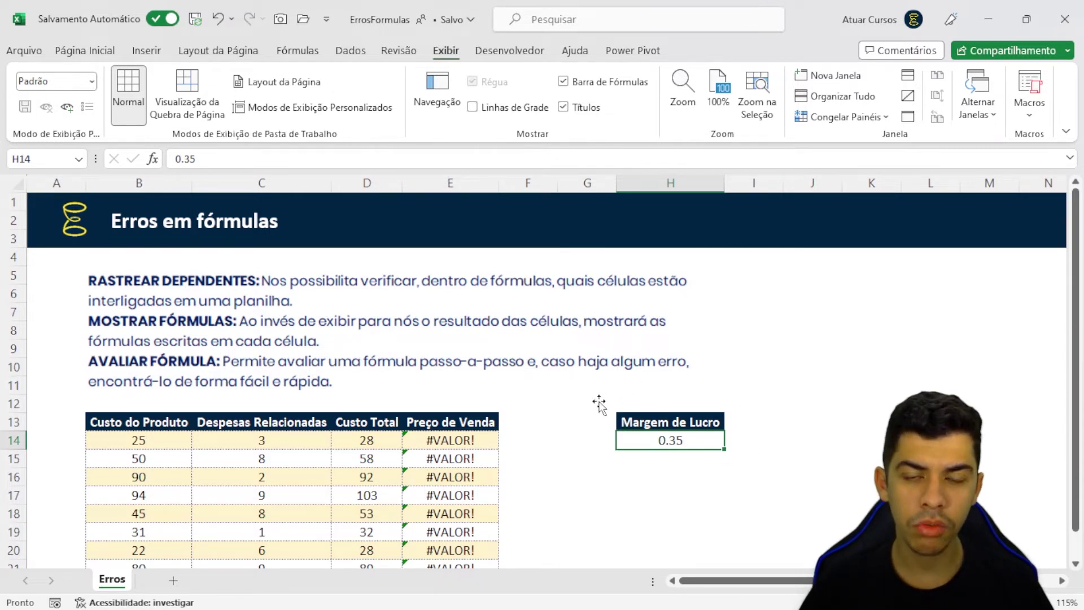
pyautogui.click(297, 51)
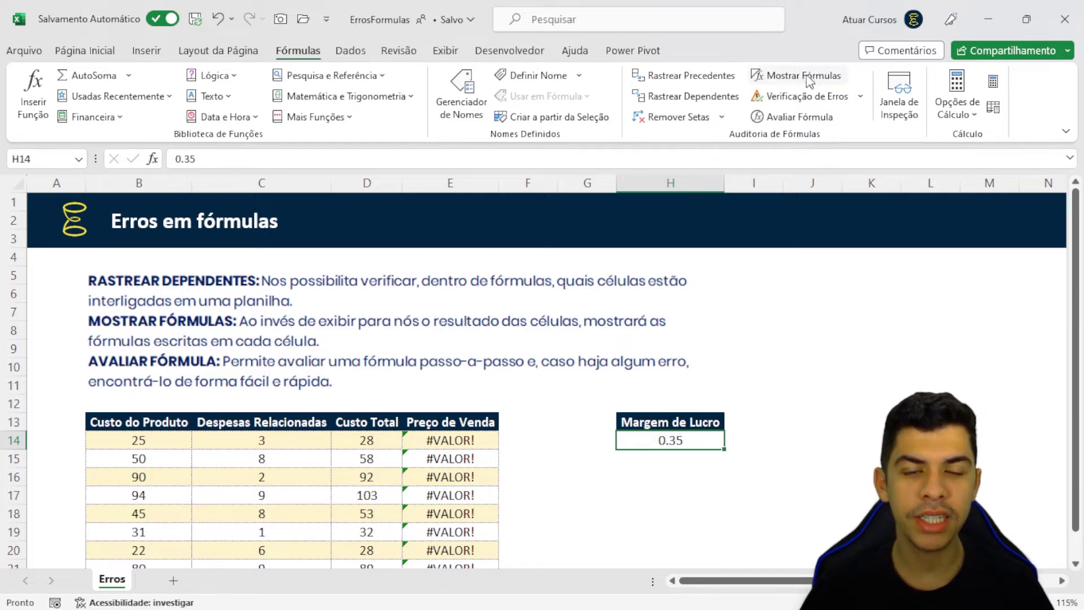
# Step: Trace dependents of the 0.35 margin value in H14 to the Preço de Venda cells
pyautogui.click(699, 100)
pyautogui.scroll(-1, 560, 324)
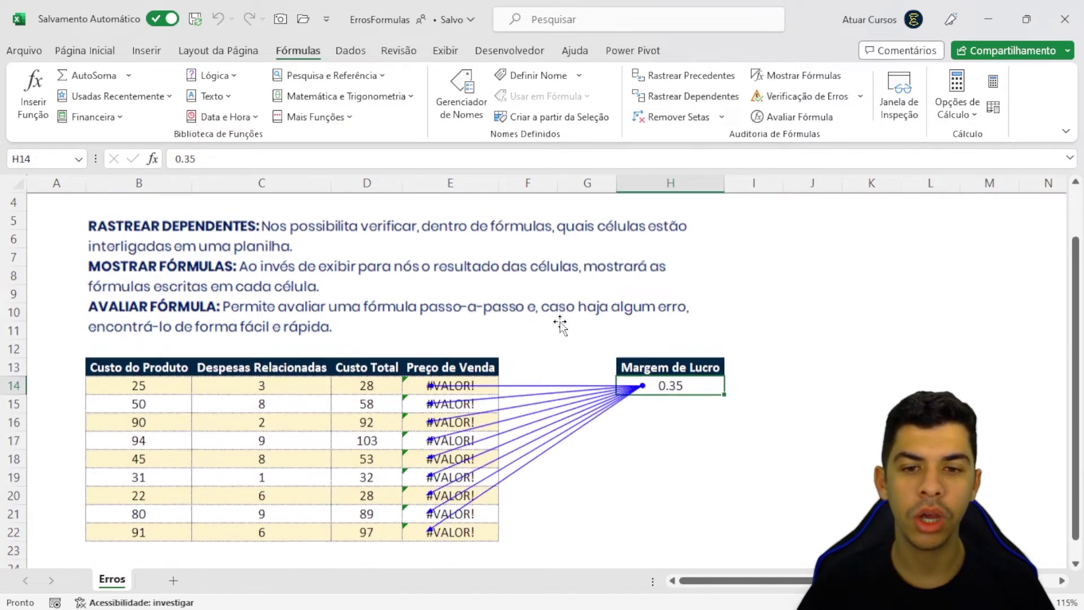
pyautogui.scroll(1, 564, 362)
pyautogui.scroll(-1, 564, 361)
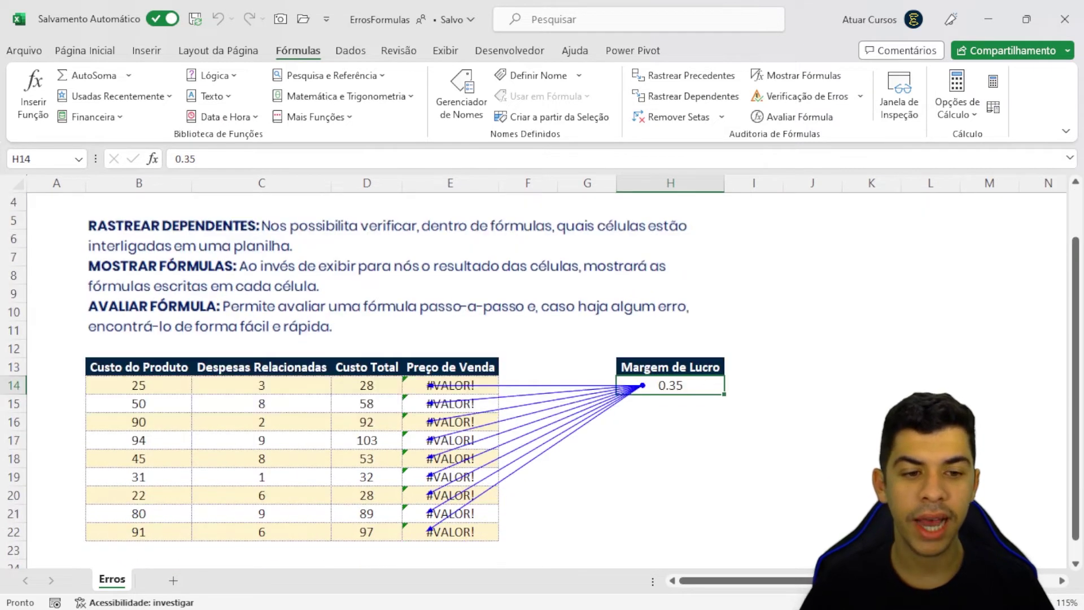
pyautogui.keyDown('ctrl'); pyautogui.scroll(-1, 593, 395); pyautogui.keyUp('ctrl')
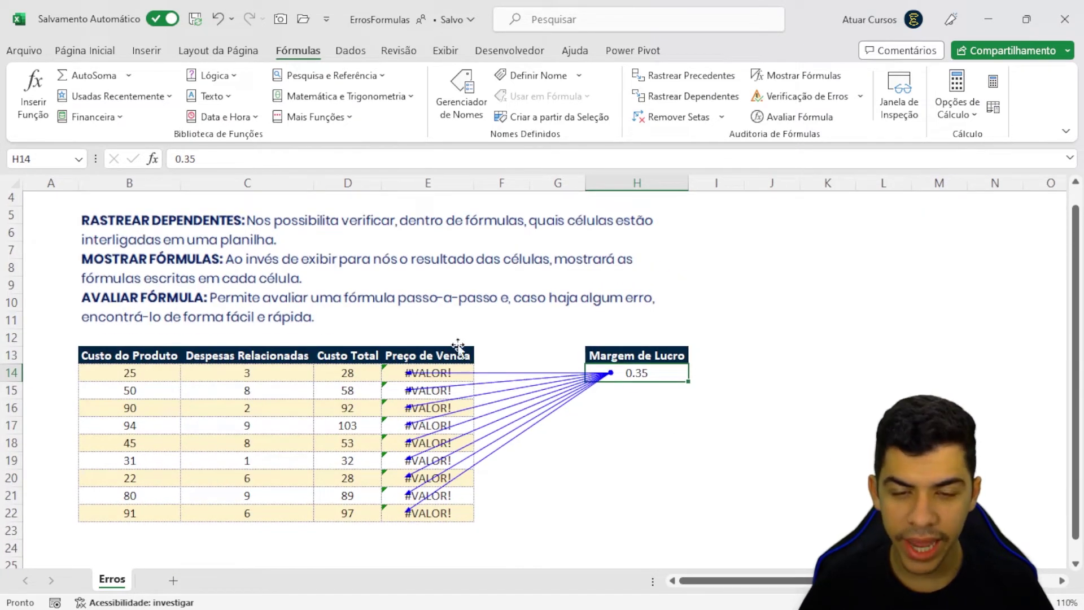
# Step: Inspect the Preço de Venda formulas in E14, E15 and E16 without changing them
pyautogui.click(443, 378)
pyautogui.doubleClick(456, 389)
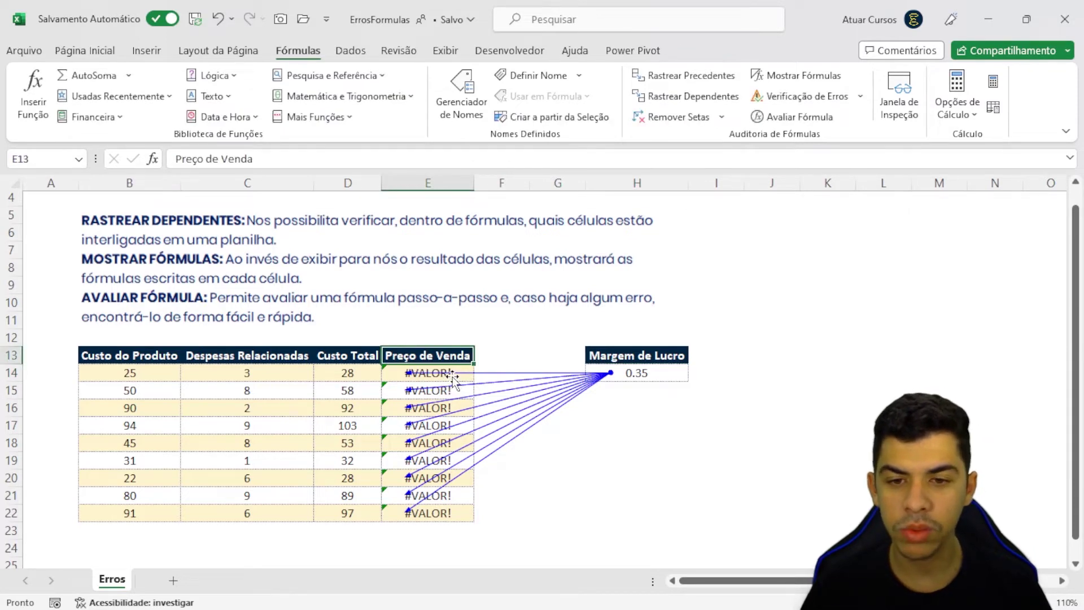
pyautogui.doubleClick(446, 374)
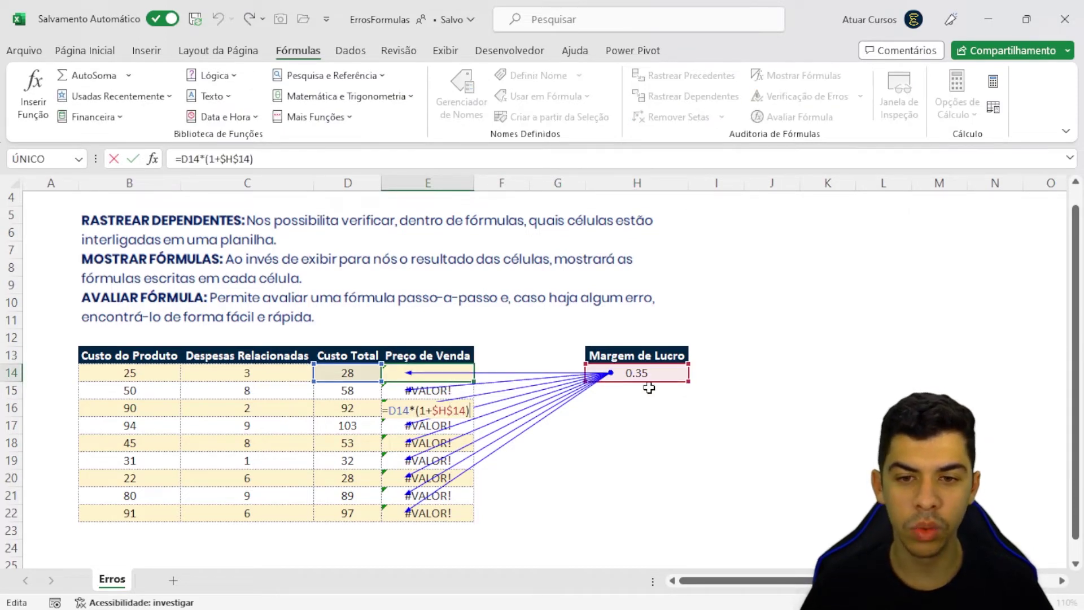
pyautogui.press('Escape')
pyautogui.press('Down')
pyautogui.press('F2')
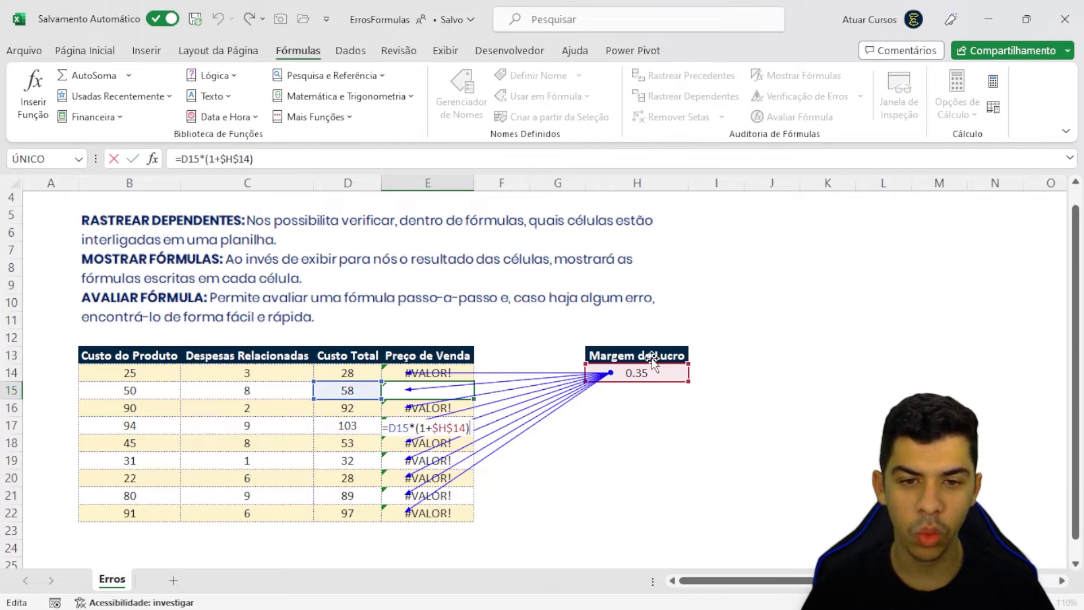
pyautogui.press('Return')
pyautogui.press('F2')
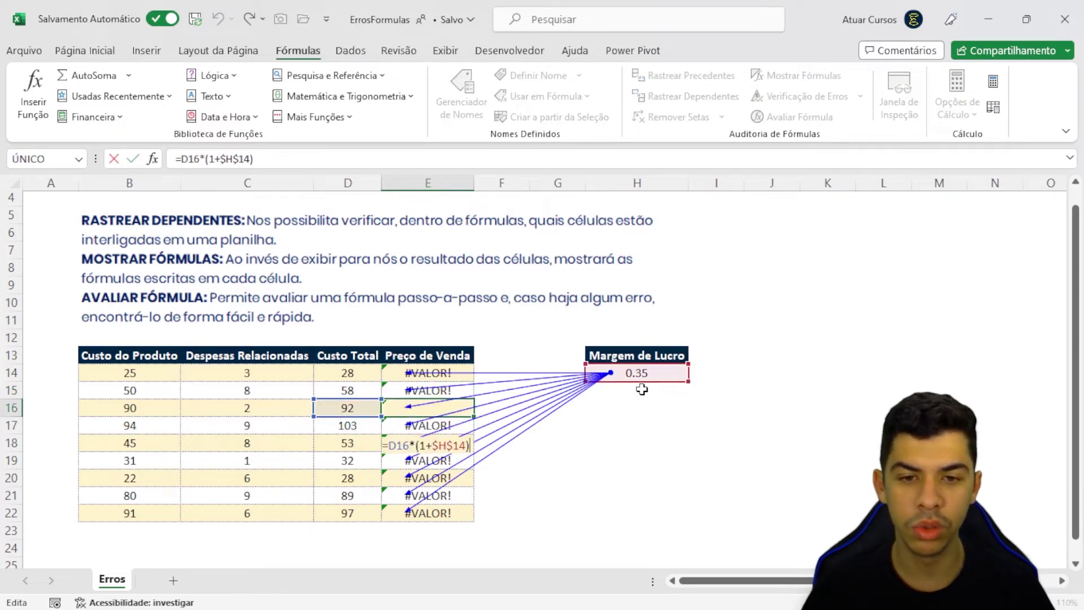
pyautogui.press('Escape')
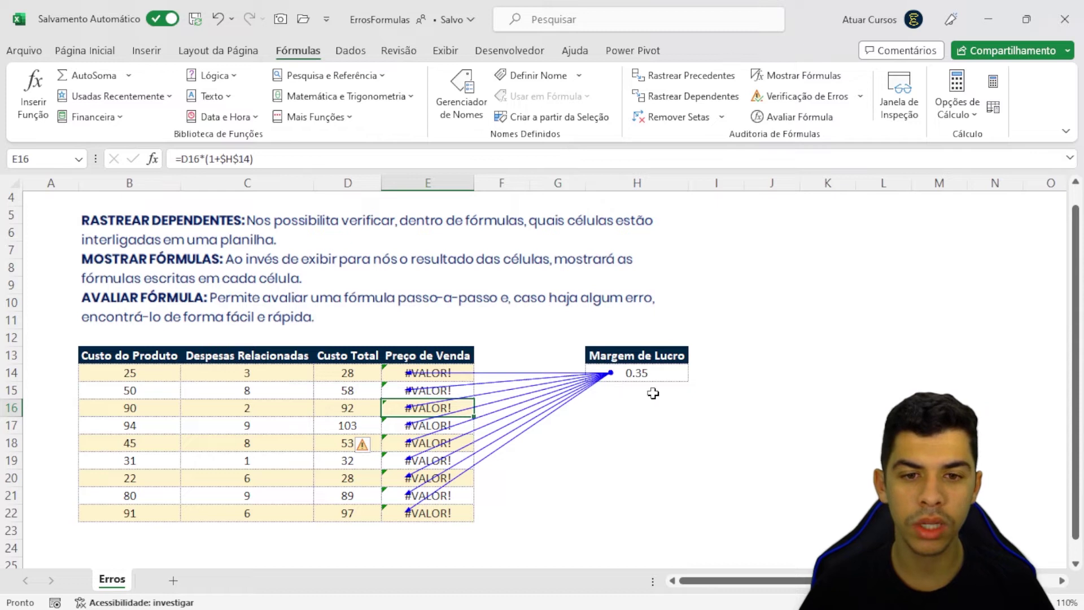
# Step: Delete the Margem de Lucro cells H13:H14 with shift-up, then undo the deletion
pyautogui.click(625, 366)
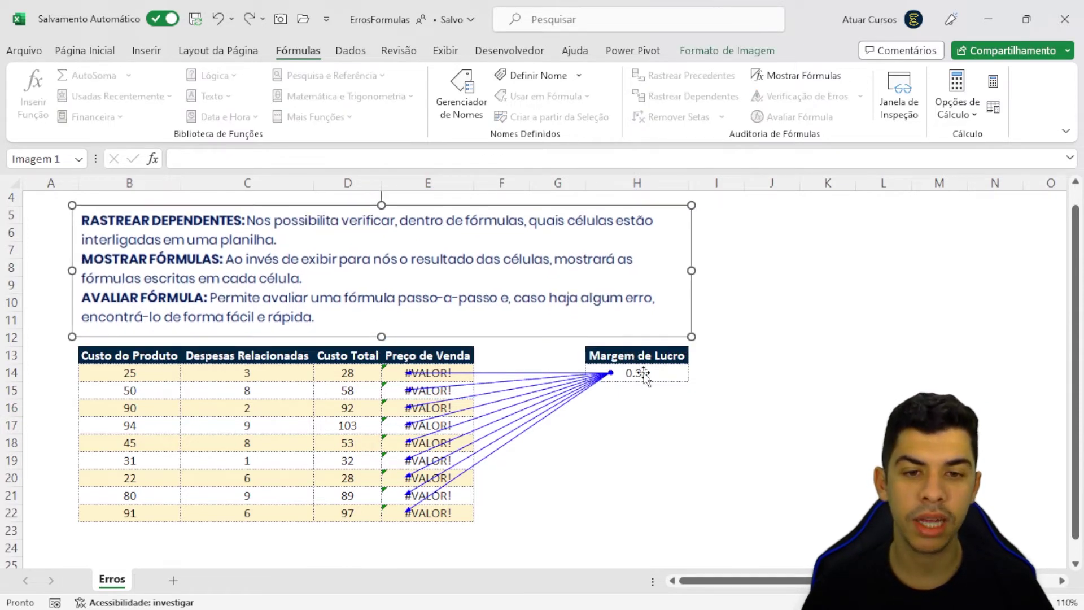
pyautogui.click(649, 376)
pyautogui.hotkey('shift', 'Up')
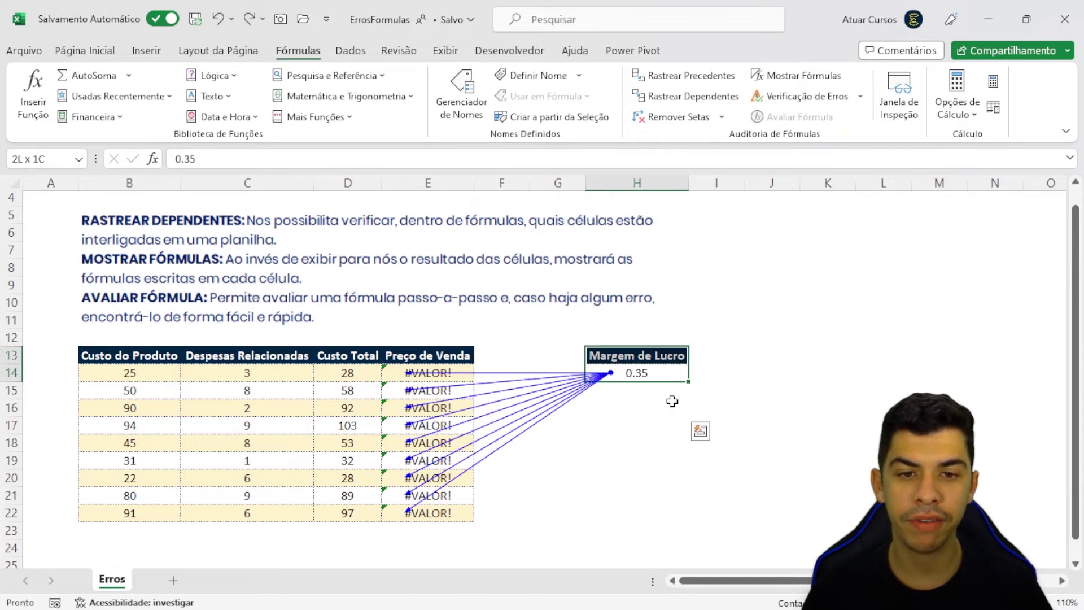
pyautogui.hotkey('ctrl', '-')
pyautogui.press('Down')
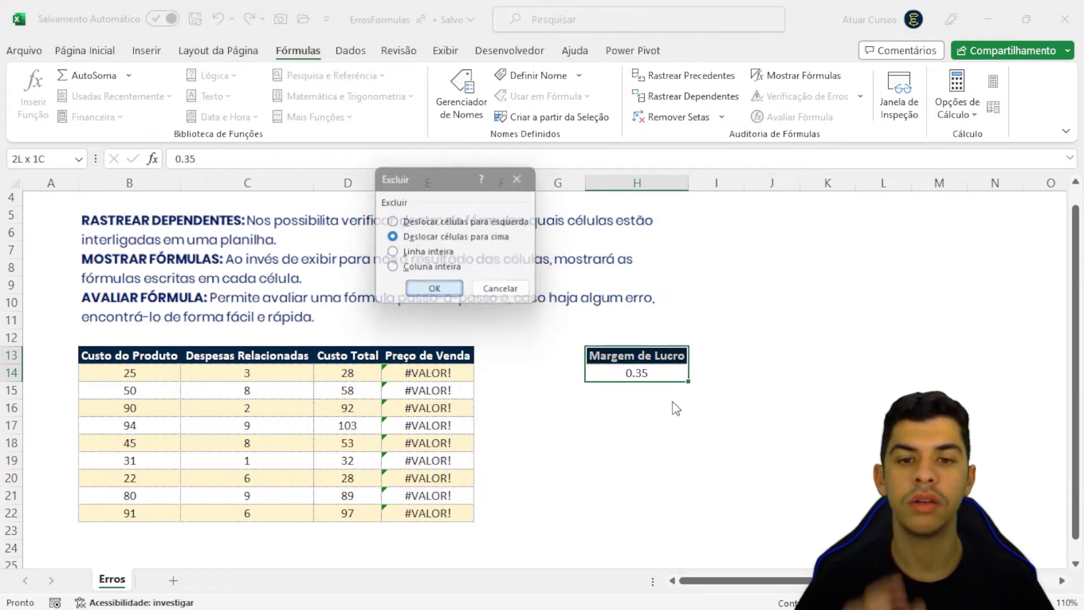
pyautogui.press('Return')
pyautogui.hotkey('ctrl', 'z')
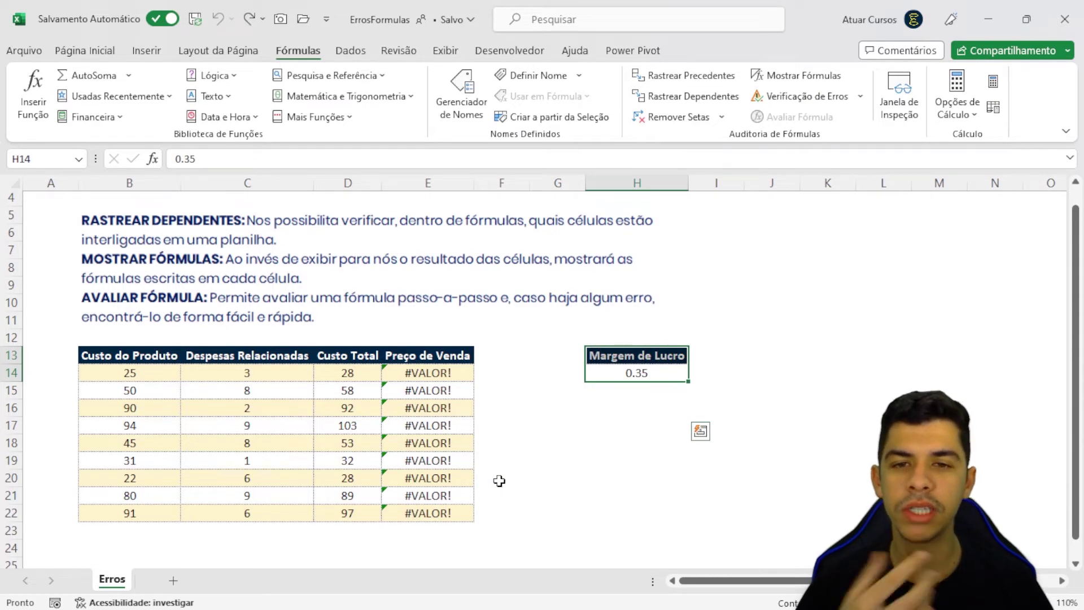
# Step: Move the instruction text box slightly up and retrace dependents from H13:H14
pyautogui.scroll(1, 559, 344)
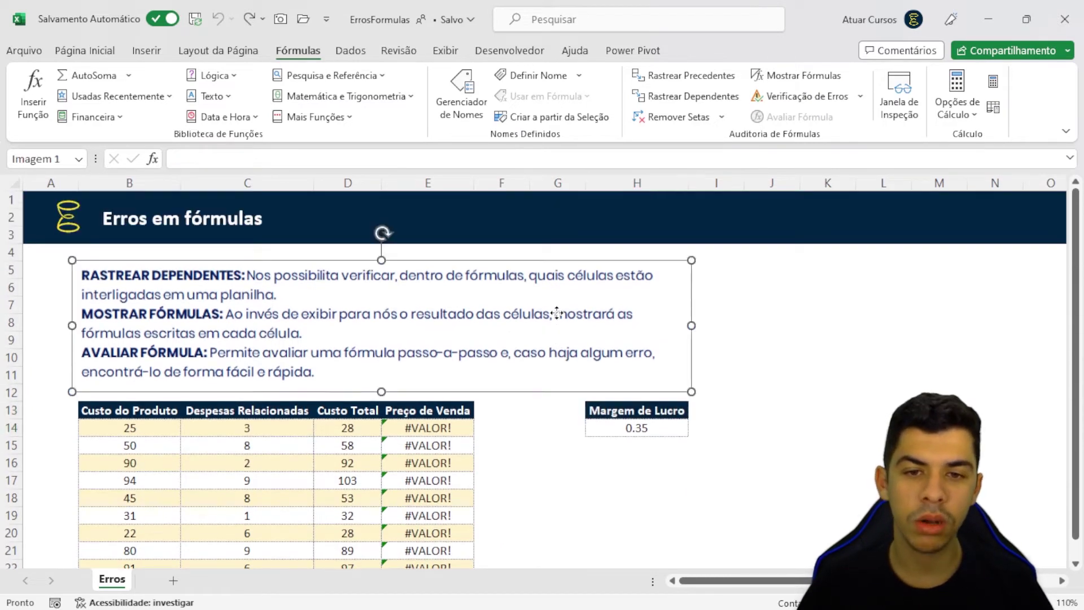
pyautogui.moveTo(560, 342); pyautogui.dragTo(562, 330)
pyautogui.click(859, 337)
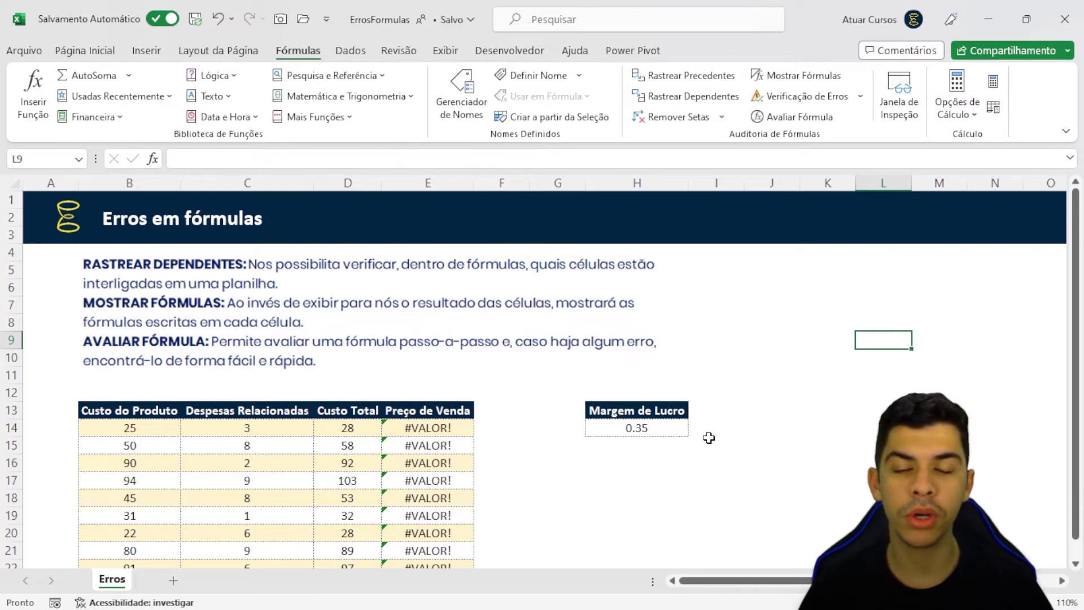
pyautogui.moveTo(635, 429); pyautogui.dragTo(607, 411)
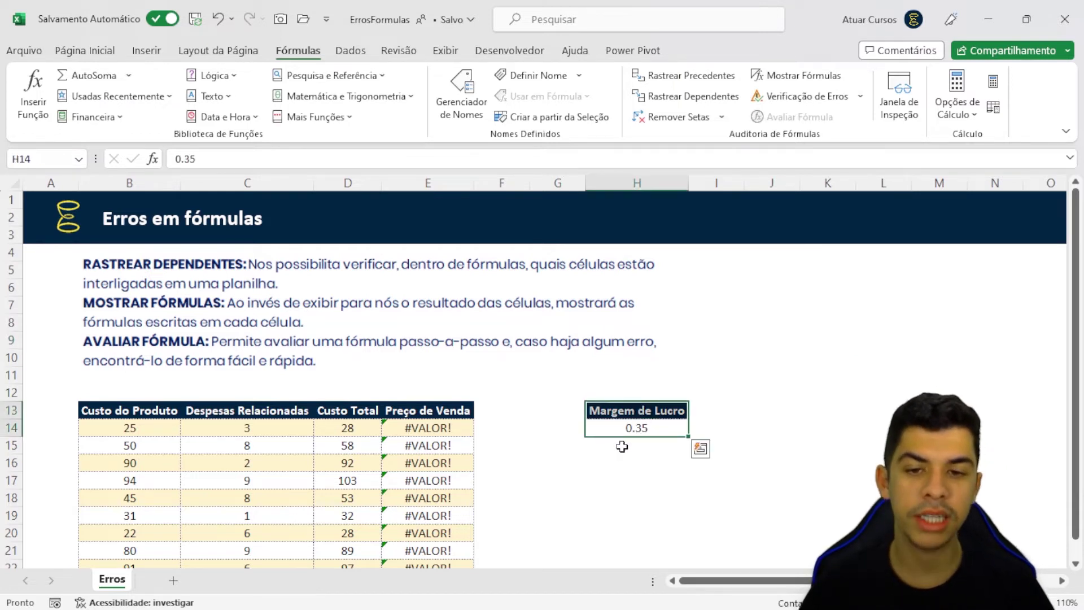
pyautogui.click(694, 97)
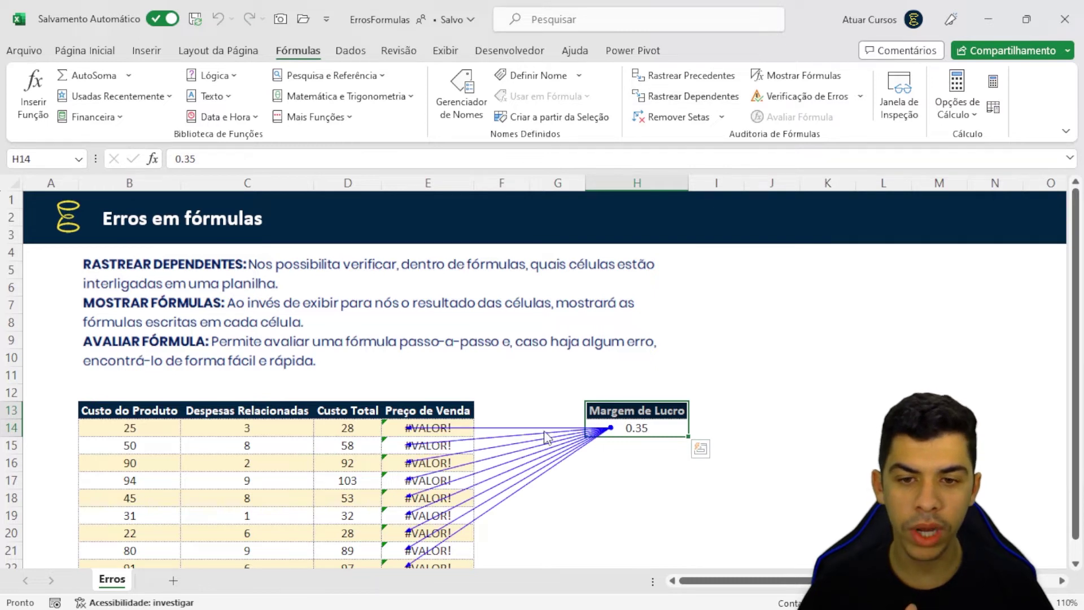
# Step: Remove the dependent-trace arrows and switch Salvamento Automático off
pyautogui.scroll(-1, 546, 449)
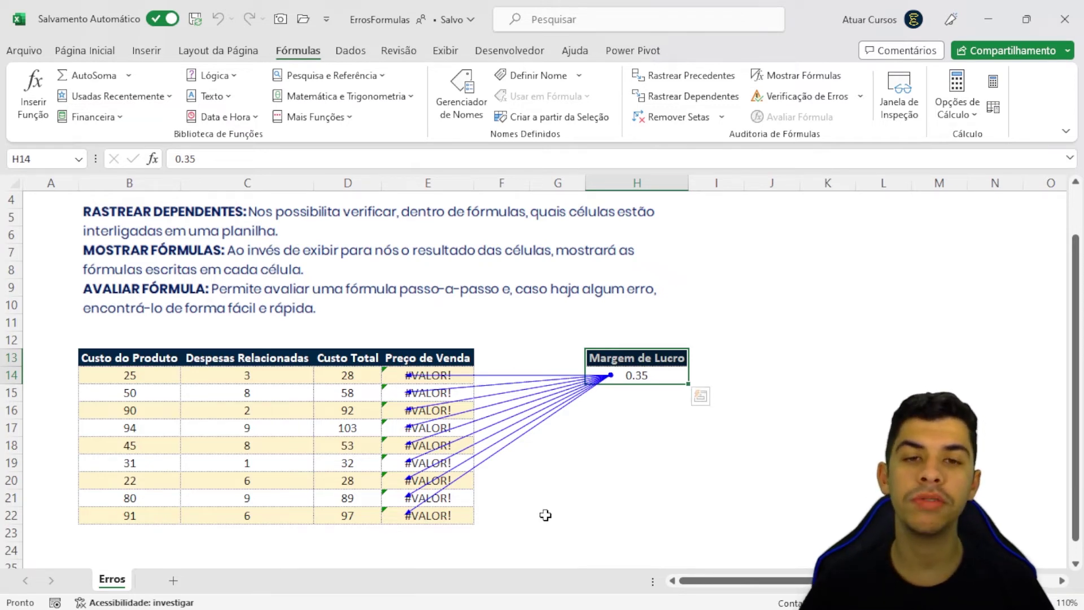
pyautogui.click(681, 119)
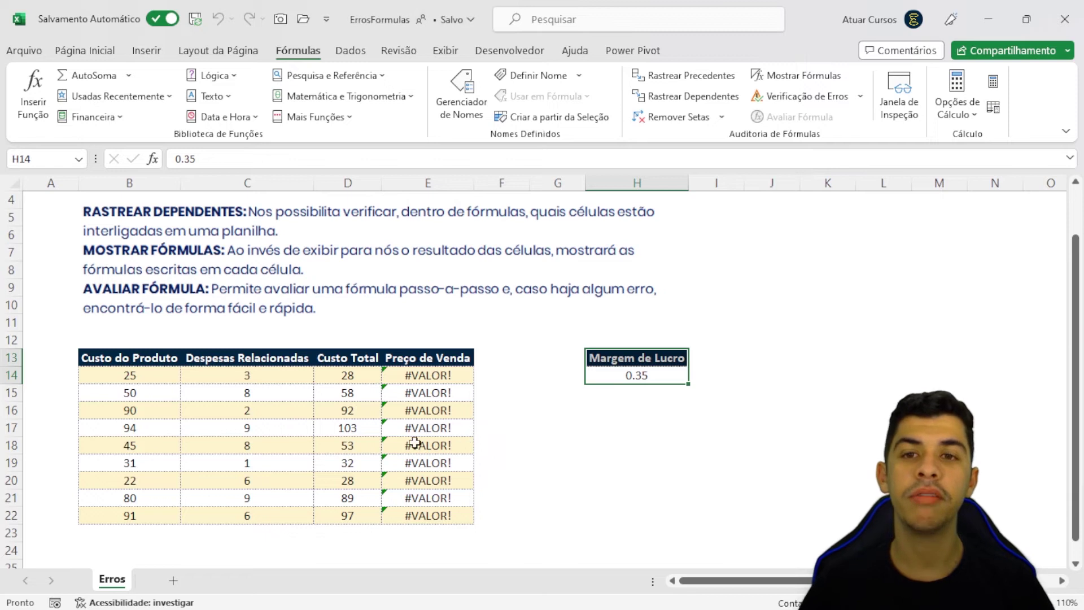
pyautogui.click(169, 20)
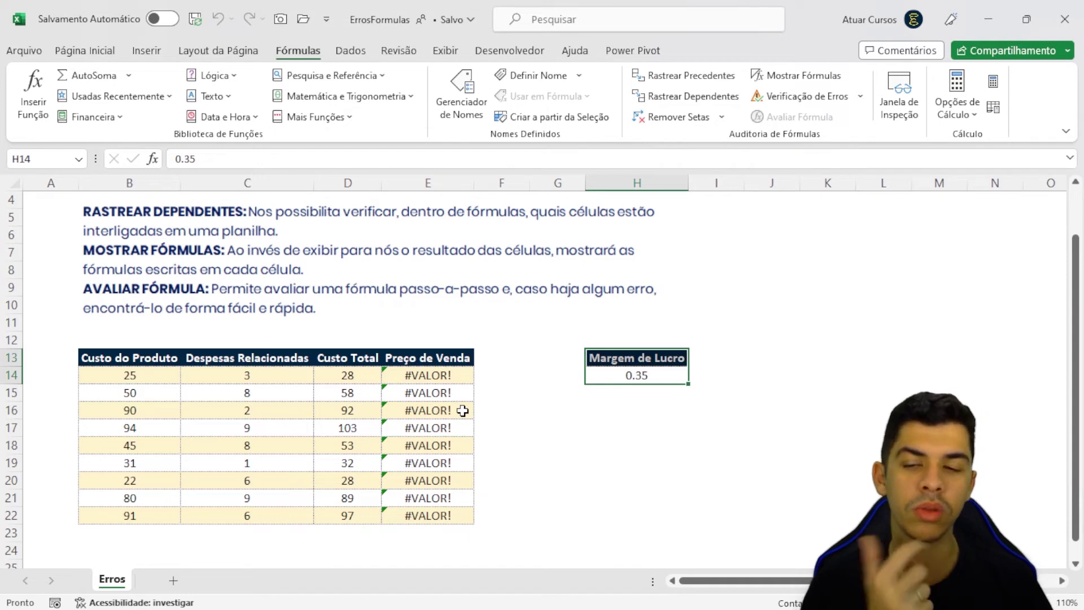
pyautogui.moveTo(144, 365); pyautogui.dragTo(150, 527)
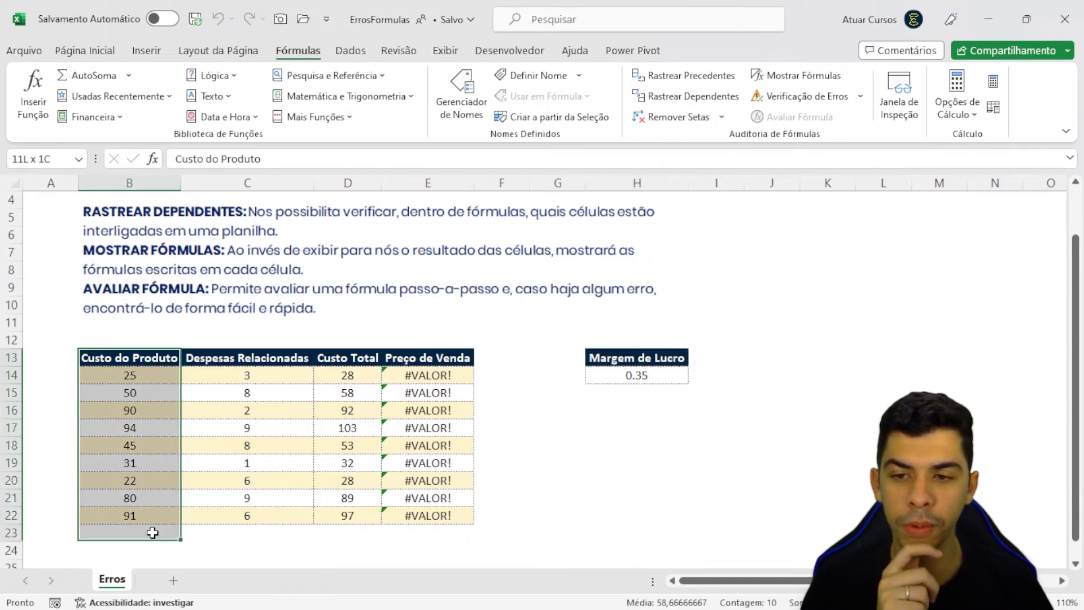
pyautogui.moveTo(305, 364); pyautogui.dragTo(308, 518)
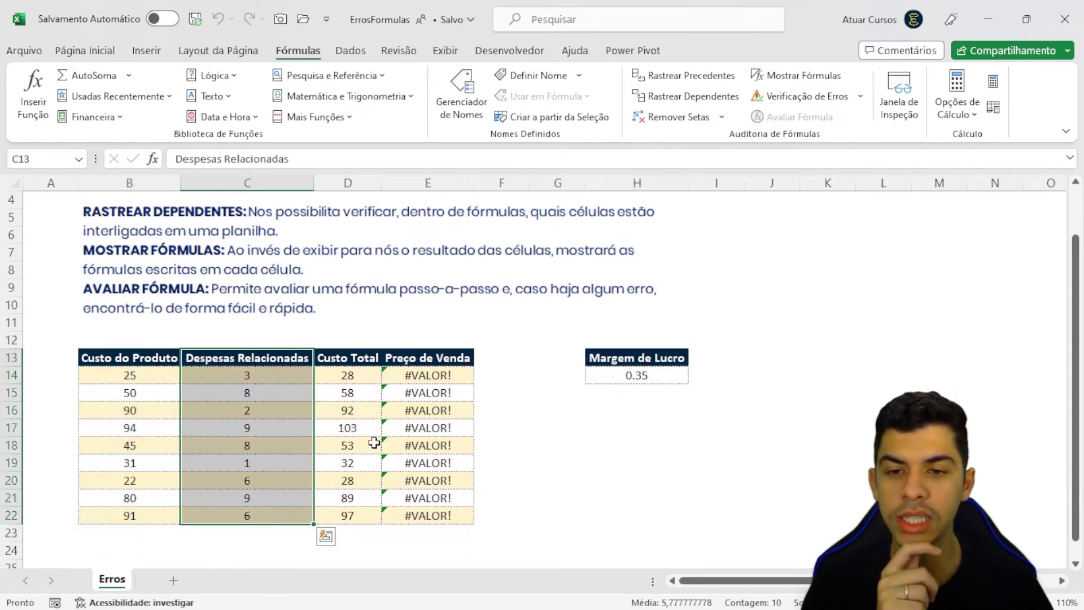
pyautogui.moveTo(354, 361); pyautogui.dragTo(355, 514)
pyautogui.moveTo(446, 357); pyautogui.dragTo(432, 497)
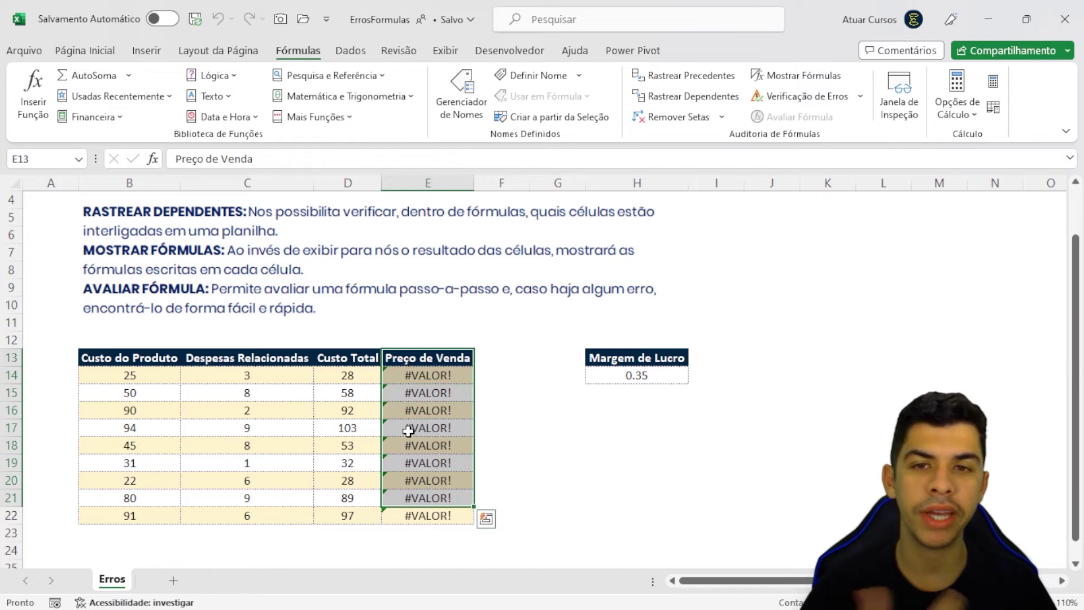
pyautogui.click(358, 377)
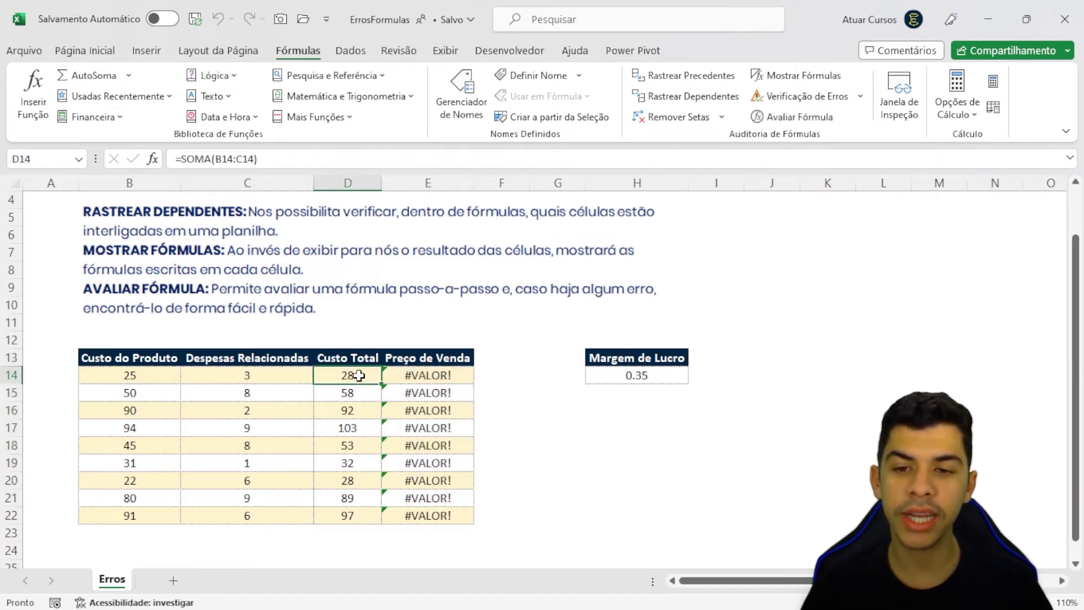
pyautogui.doubleClick(360, 378)
pyautogui.click(364, 394)
pyautogui.doubleClick(364, 394)
pyautogui.press('Escape')
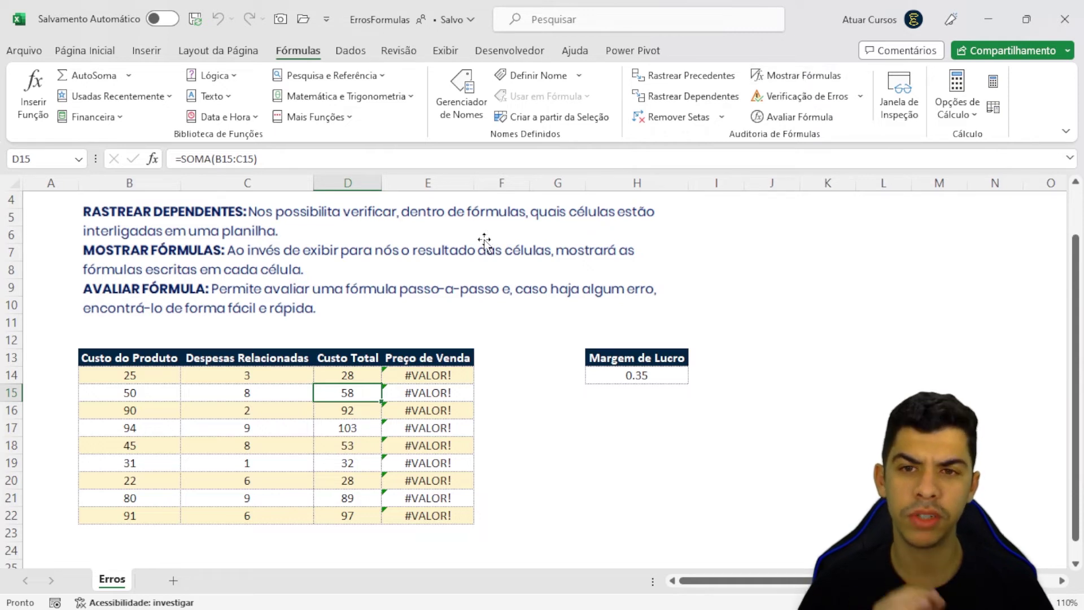
# Step: Show formulas in cells and inspect the Custo Total SOMA formulas in D14:D22
pyautogui.click(818, 76)
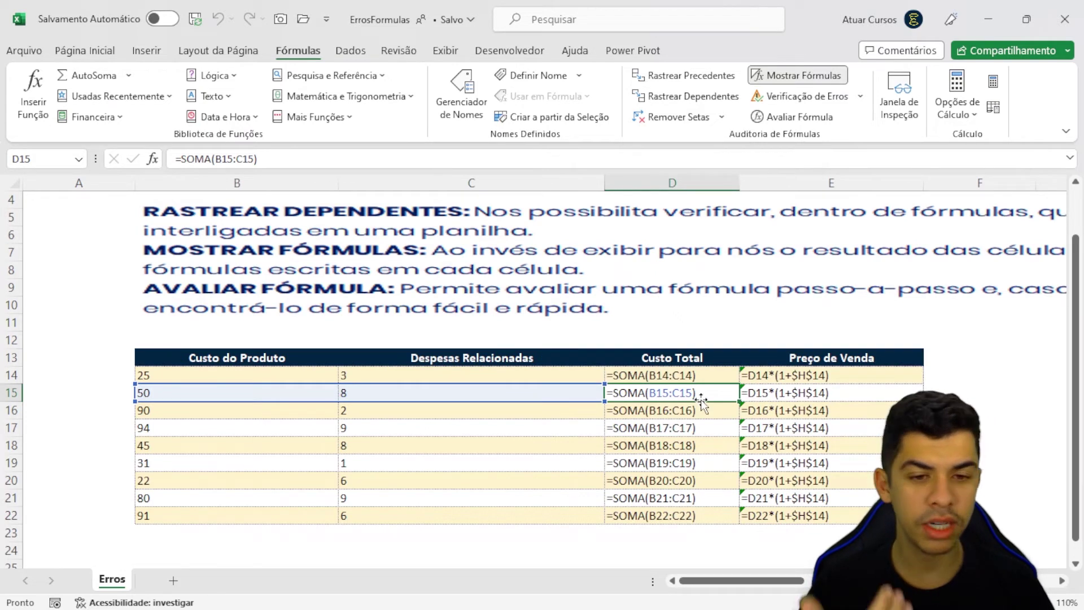
pyautogui.moveTo(716, 582); pyautogui.dragTo(723, 582)
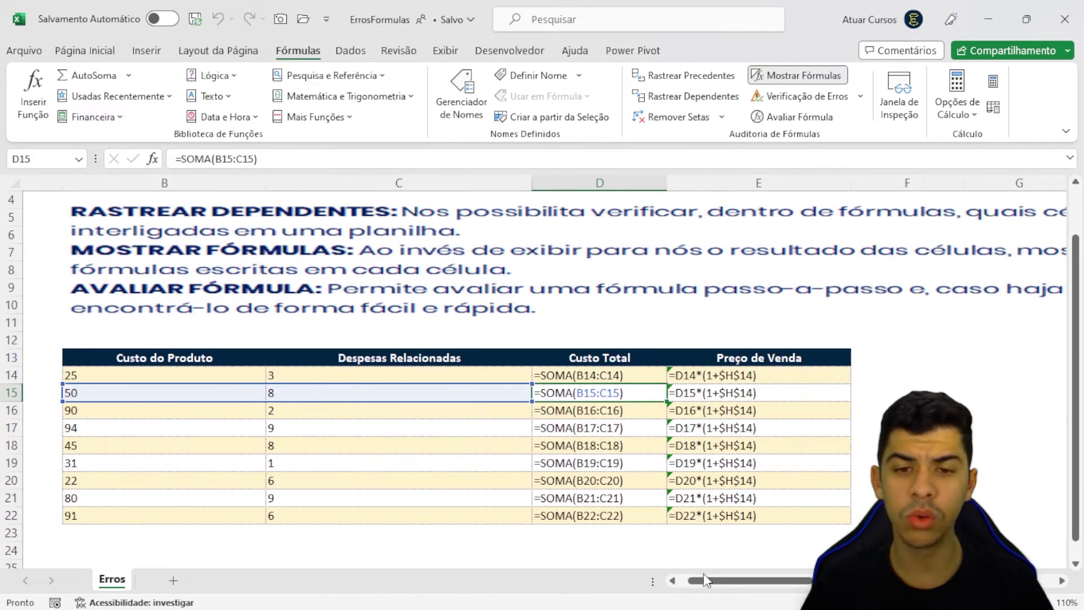
pyautogui.click(616, 410)
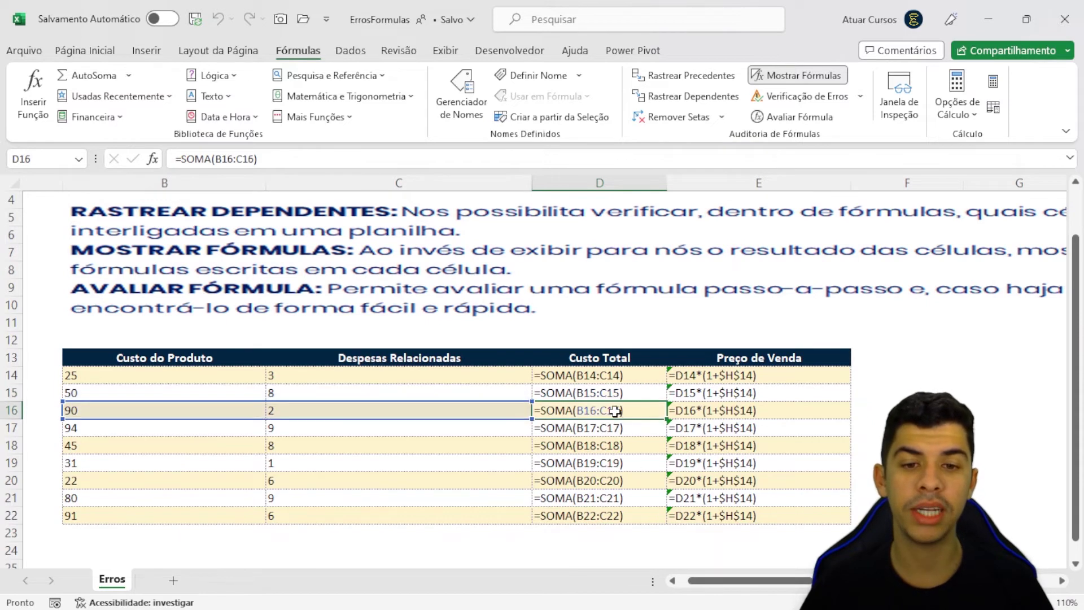
pyautogui.click(615, 427)
pyautogui.click(614, 446)
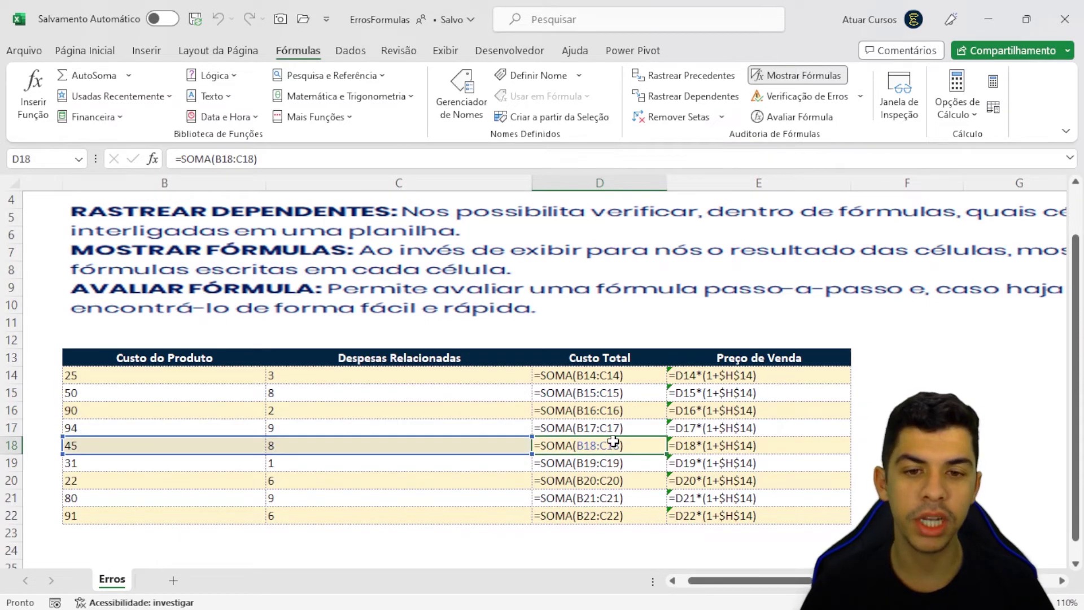
pyautogui.moveTo(604, 376); pyautogui.dragTo(616, 517)
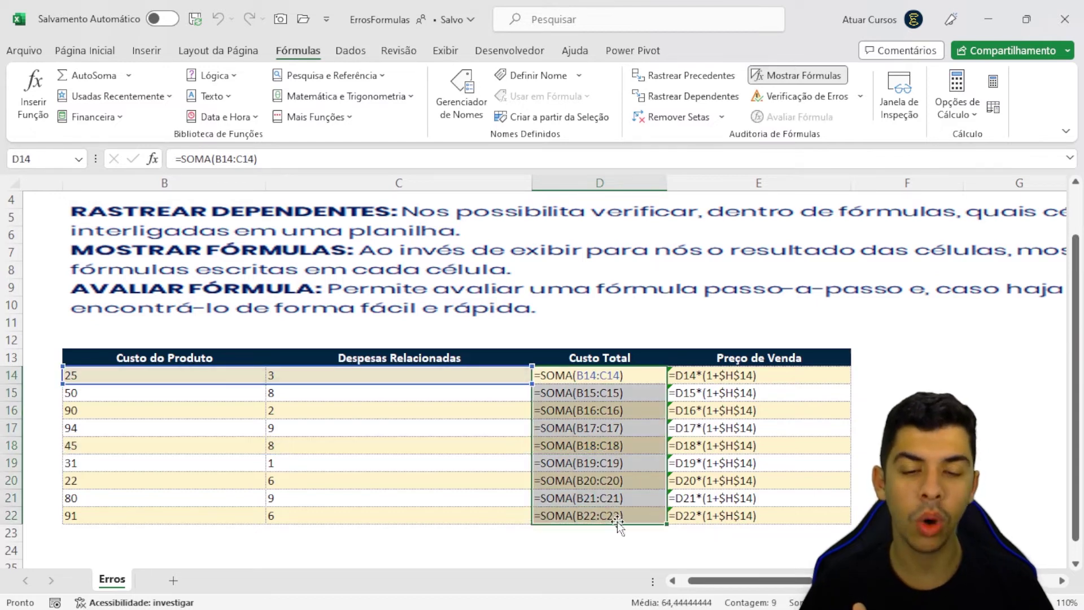
pyautogui.click(624, 377)
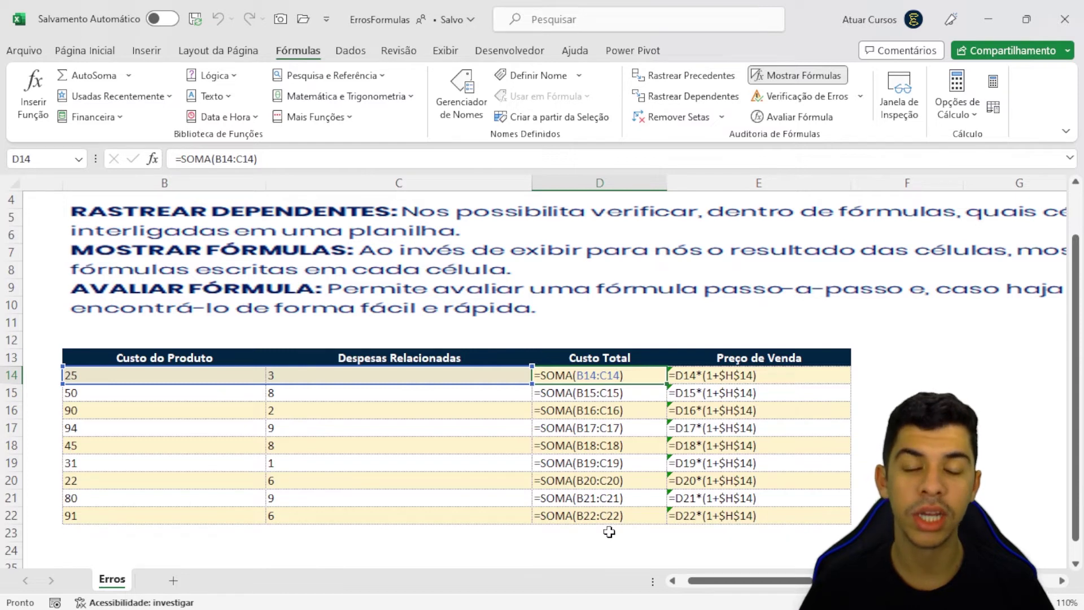
pyautogui.click(620, 394)
pyautogui.doubleClick(583, 395)
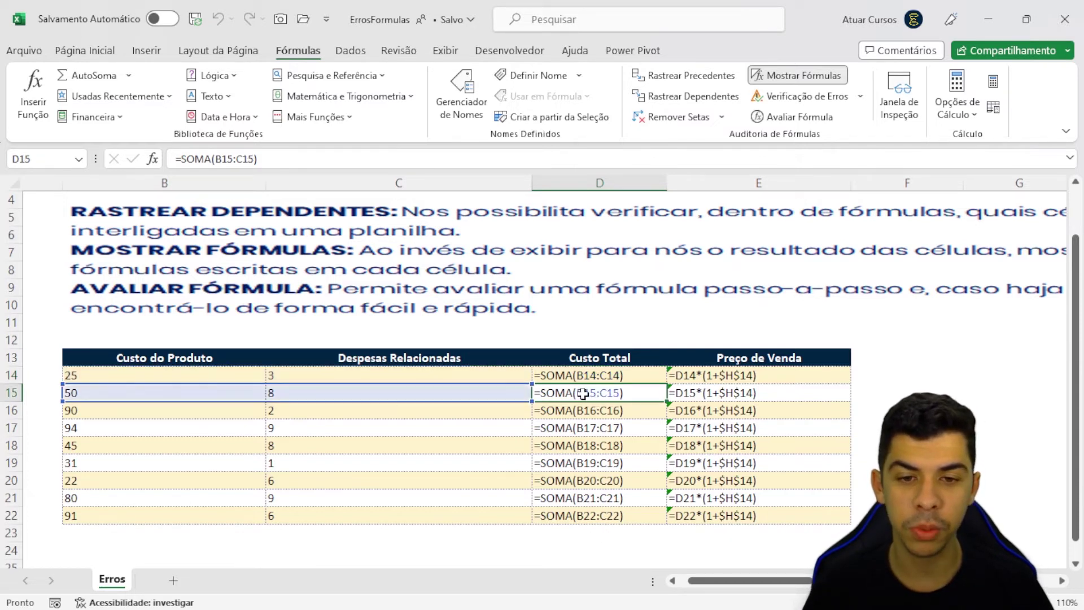
pyautogui.press('BackSpace')
pyautogui.write('A')
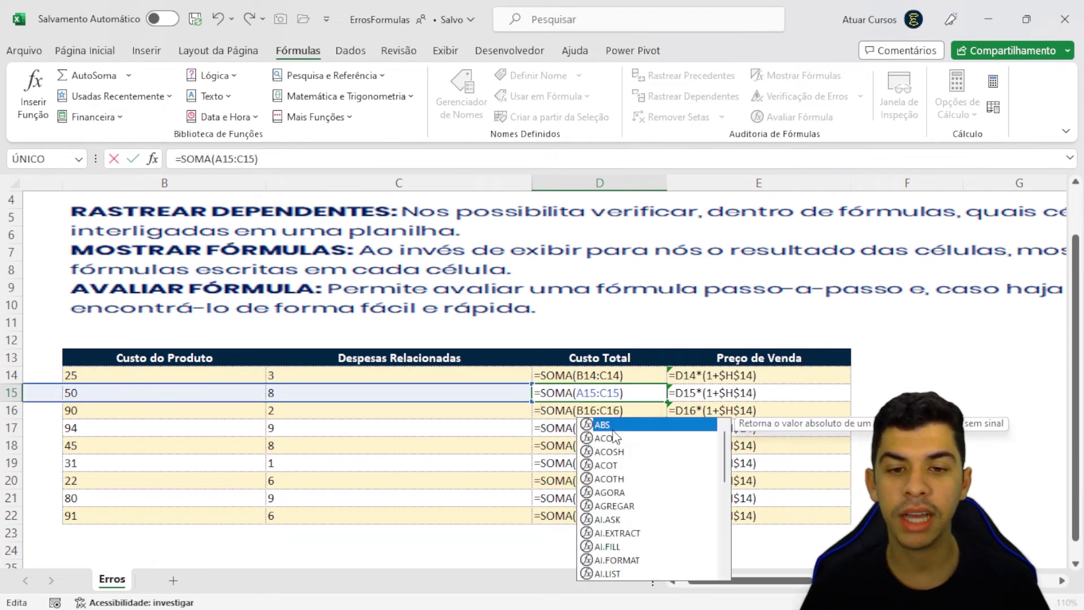
pyautogui.press('Return')
pyautogui.press('Up')
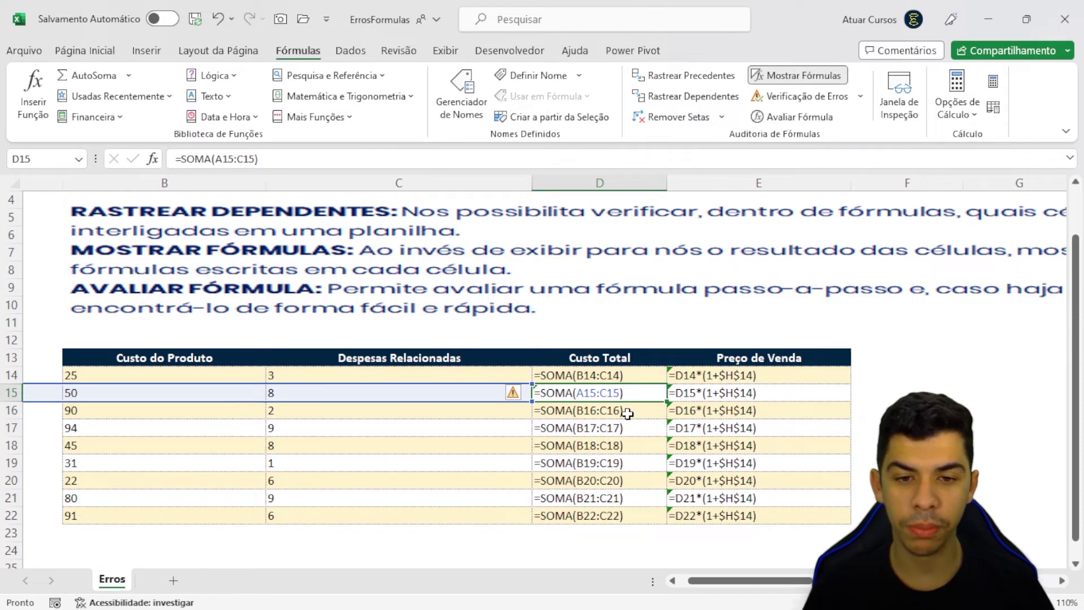
pyautogui.moveTo(627, 414); pyautogui.dragTo(628, 542)
pyautogui.click(629, 395)
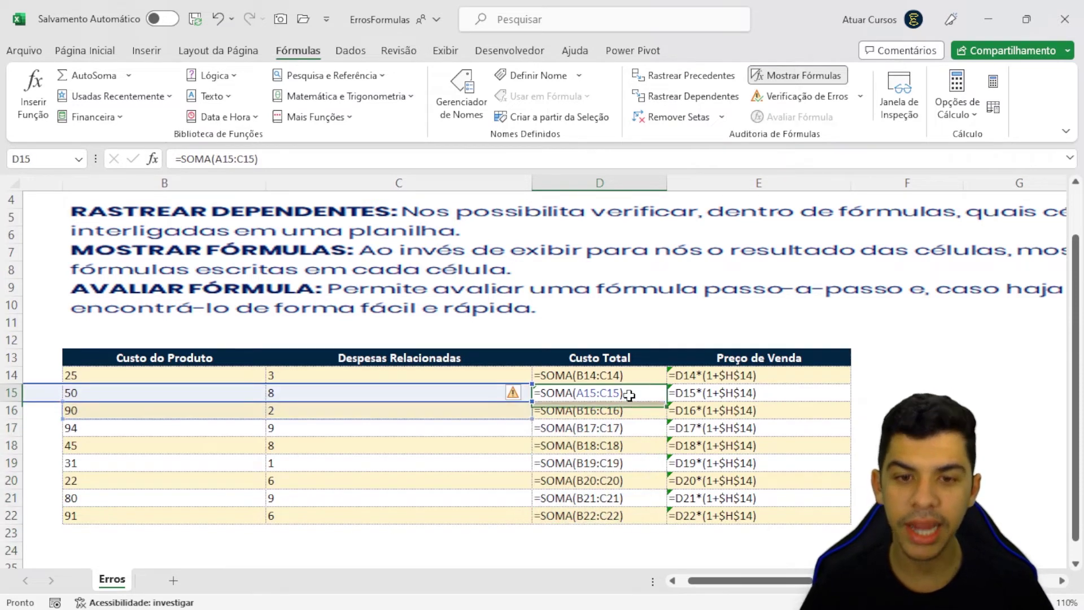
pyautogui.hotkey('ctrl', 'z')
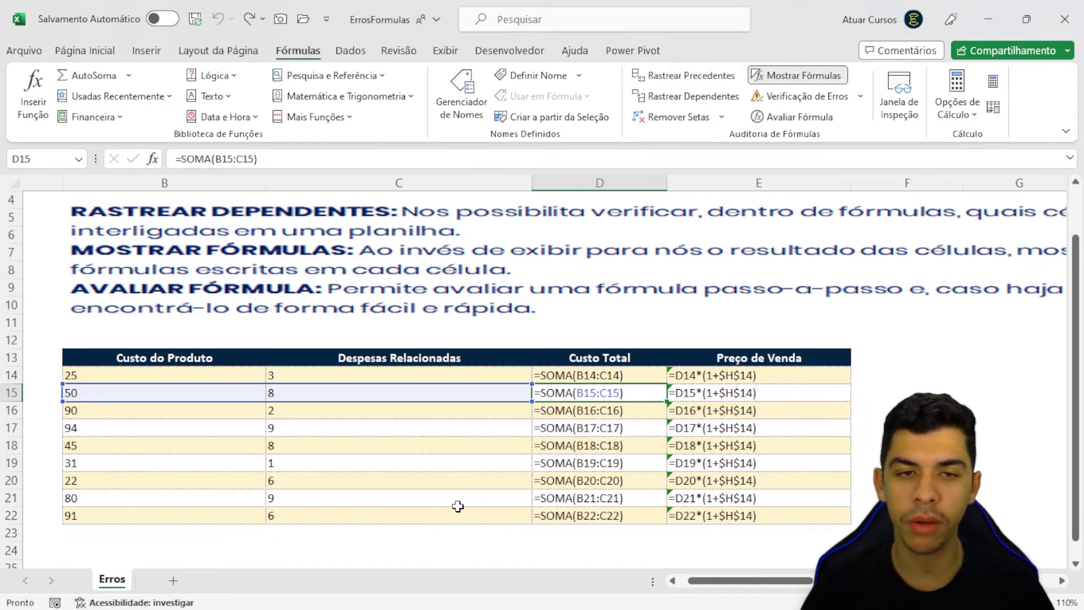
# Step: Turn Mostrar Fórmulas off to show results again, then select E14 to check its formula
pyautogui.click(800, 78)
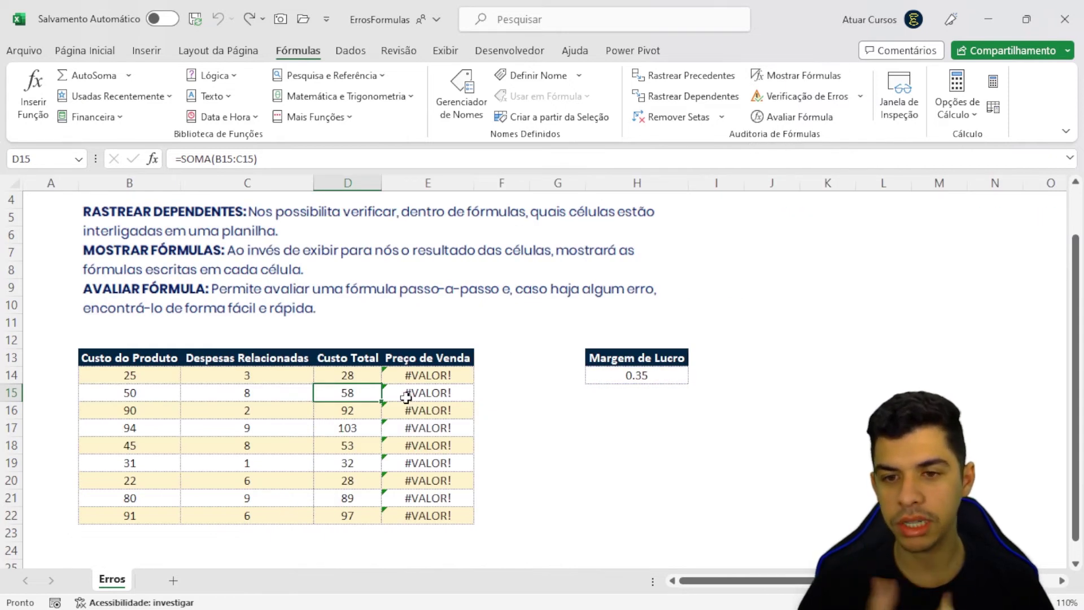
pyautogui.scroll(1, 412, 402)
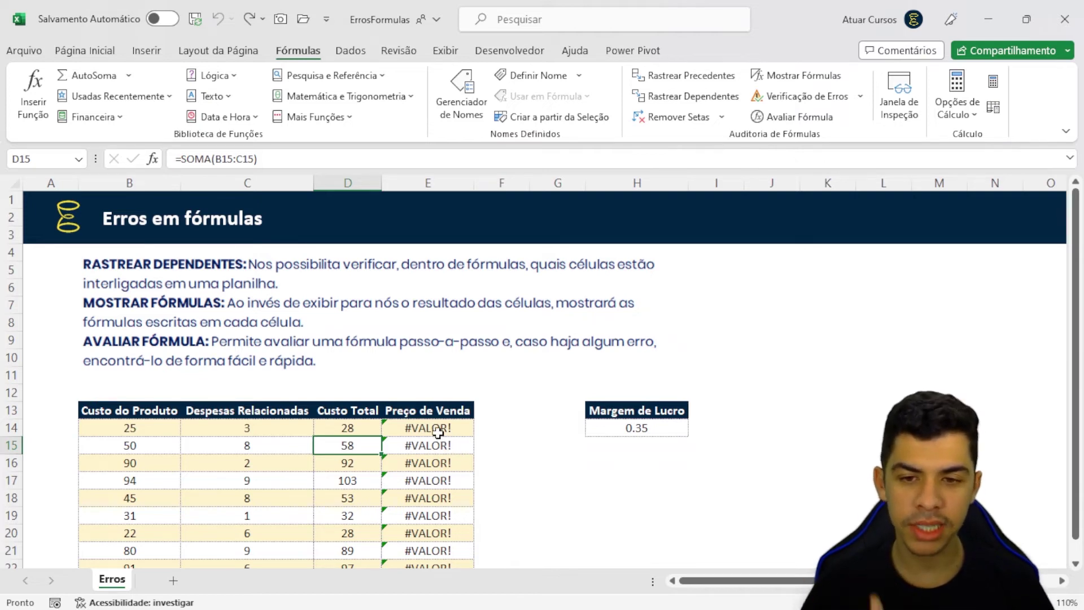
pyautogui.click(438, 430)
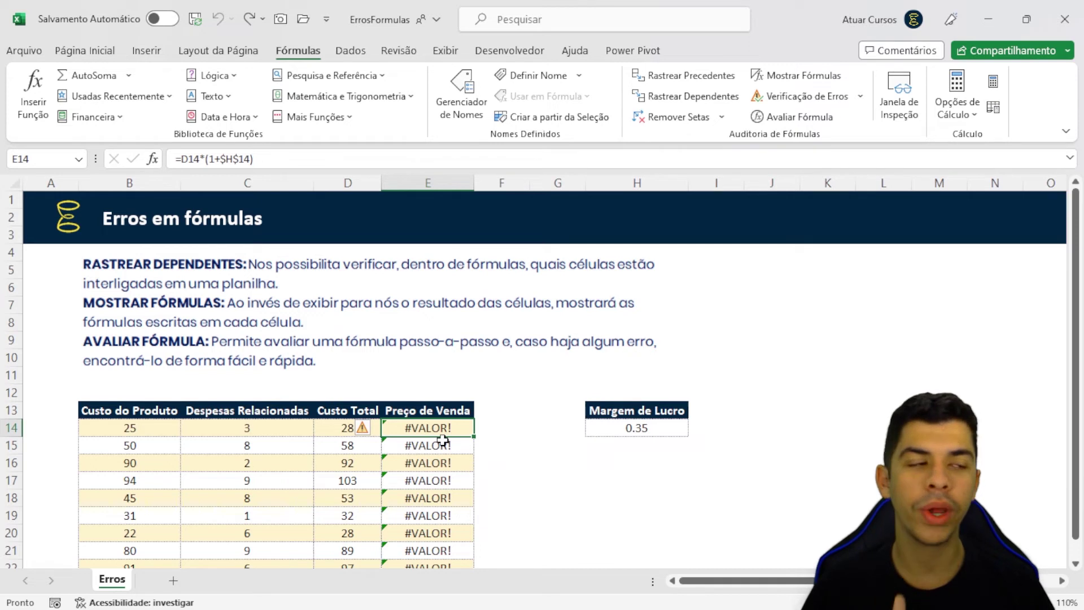
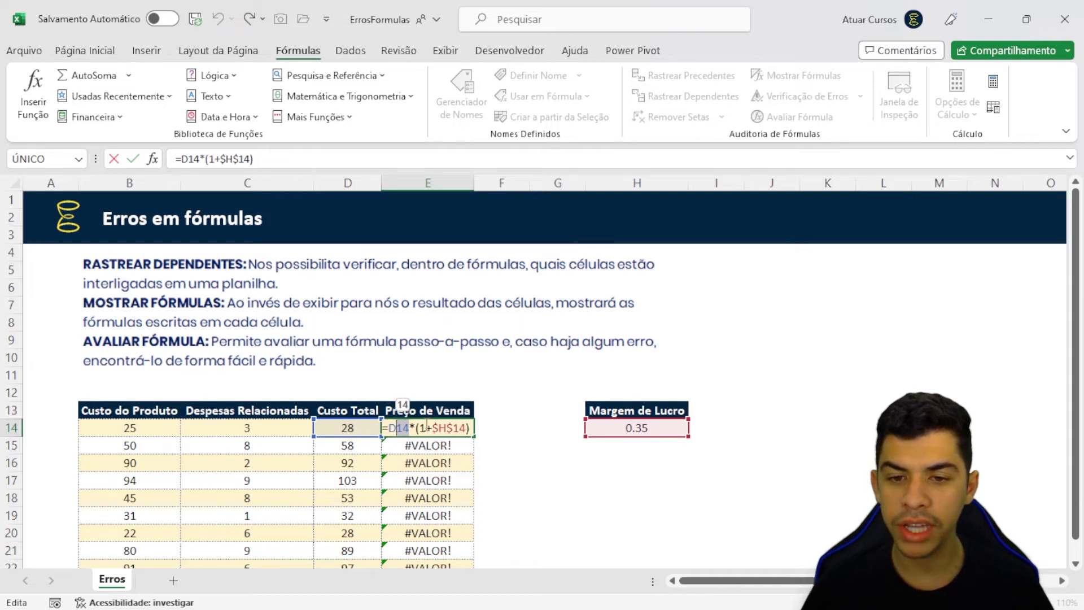
# Step: Inspect the price formulas in rows 19 and 14, evaluating E14's formula step by step to the #VALOR! error
pyautogui.press('Escape')
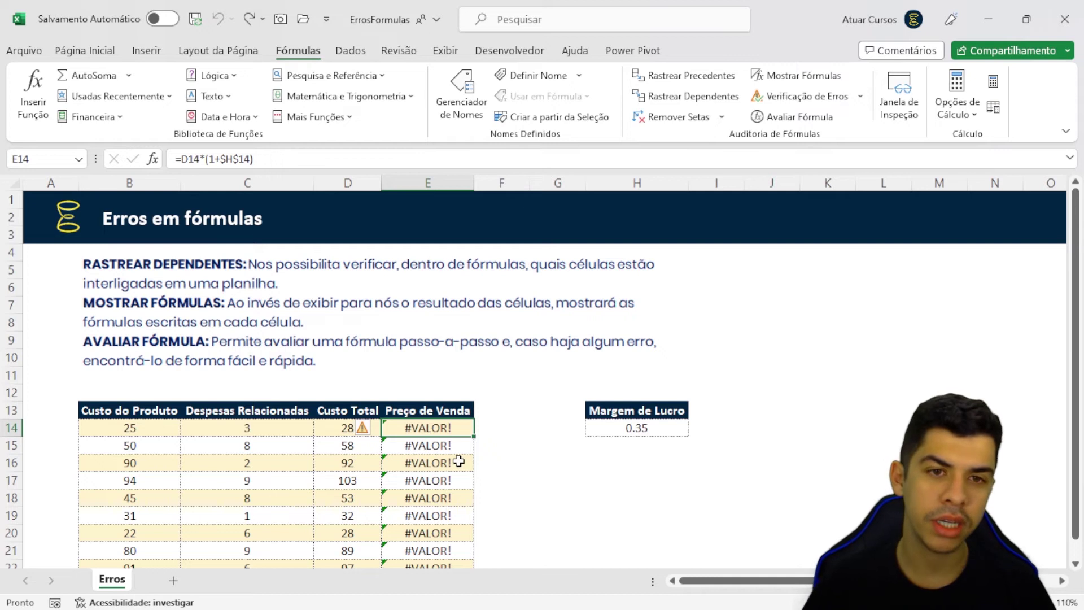
pyautogui.click(414, 518)
pyautogui.click(436, 436)
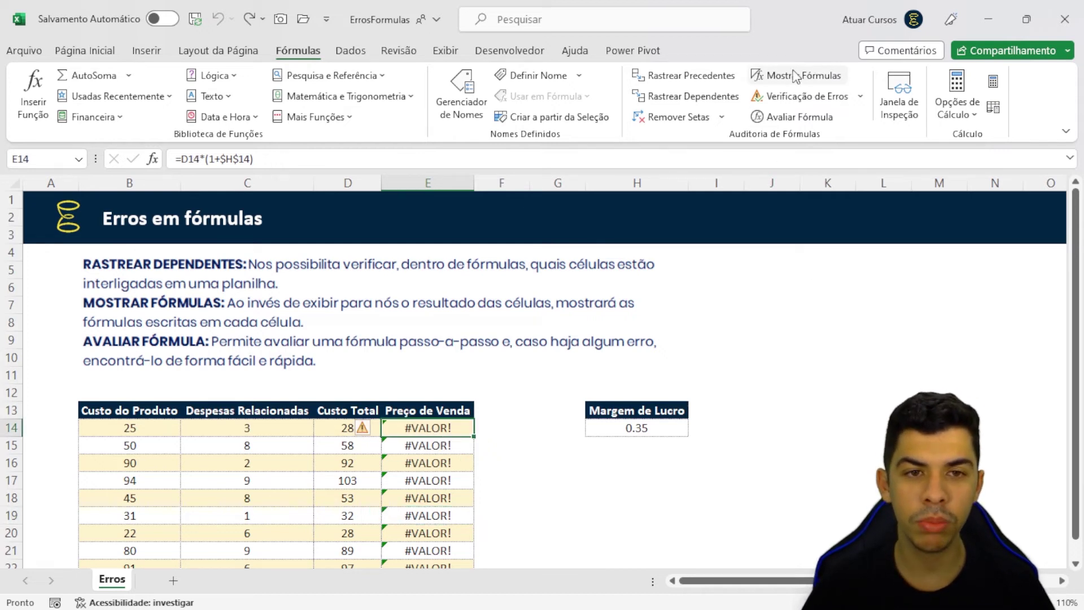
pyautogui.click(800, 117)
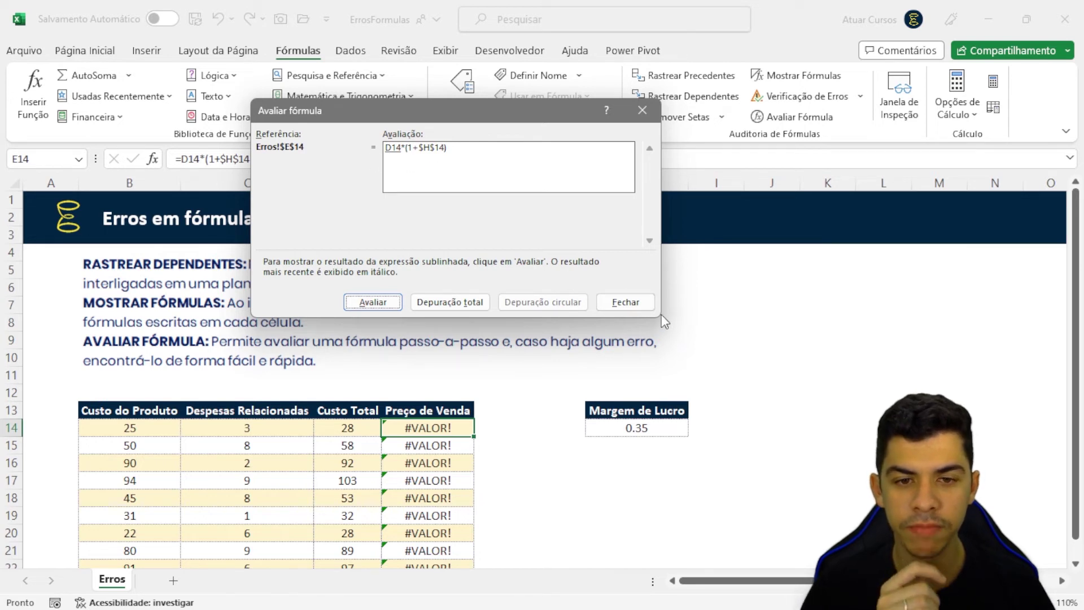
pyautogui.click(381, 306)
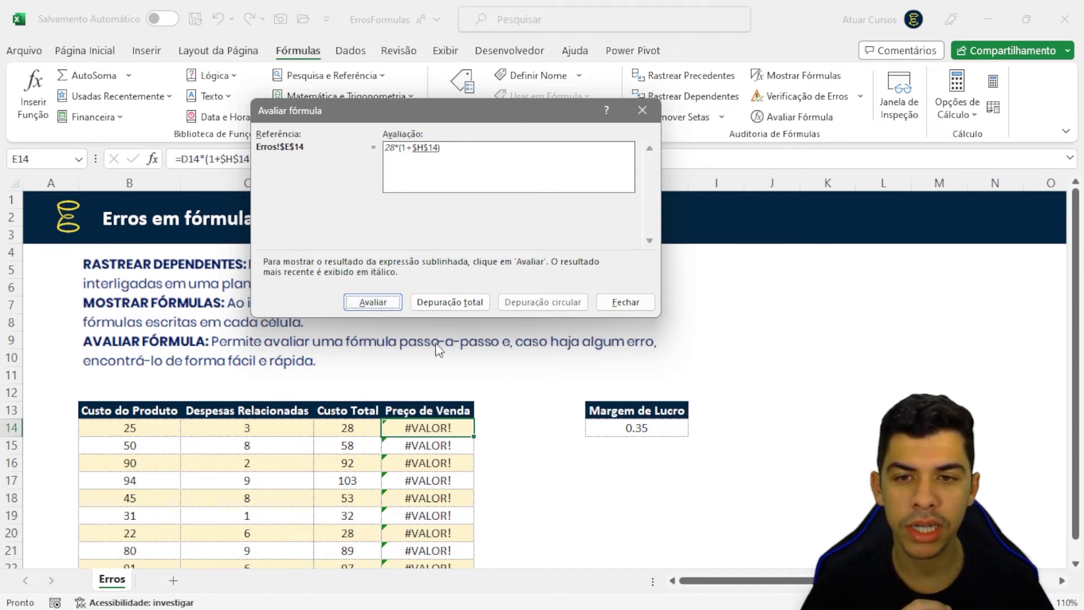
pyautogui.click(377, 303)
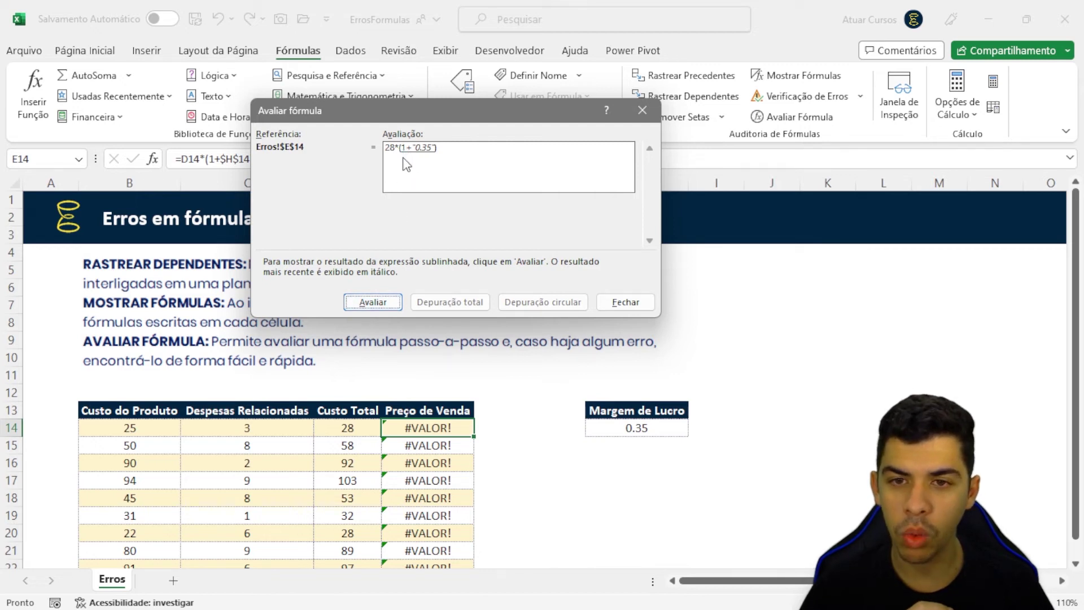
pyautogui.click(372, 302)
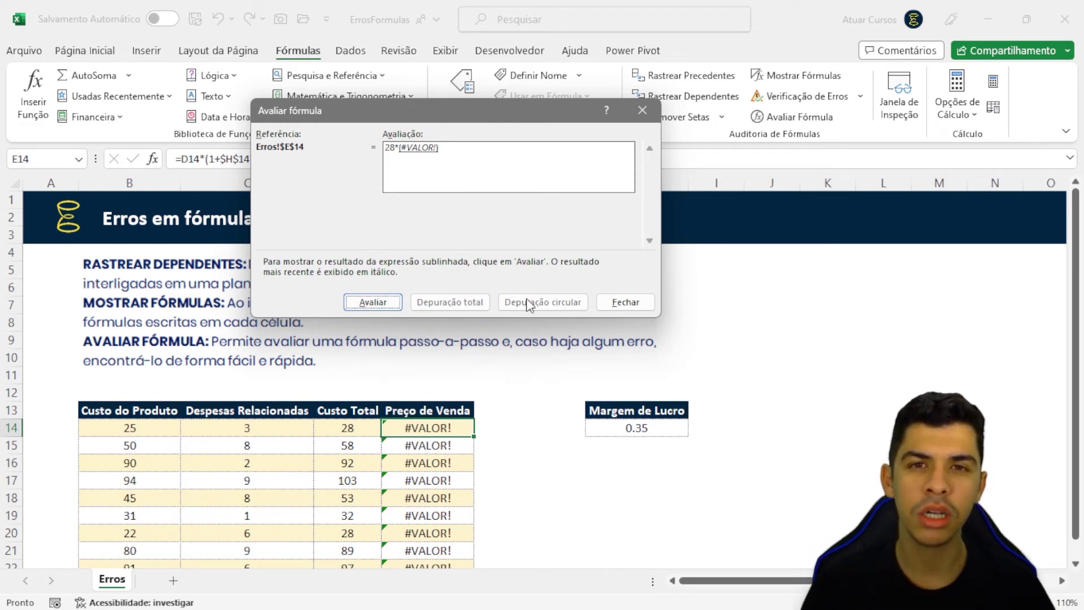
pyautogui.click(612, 304)
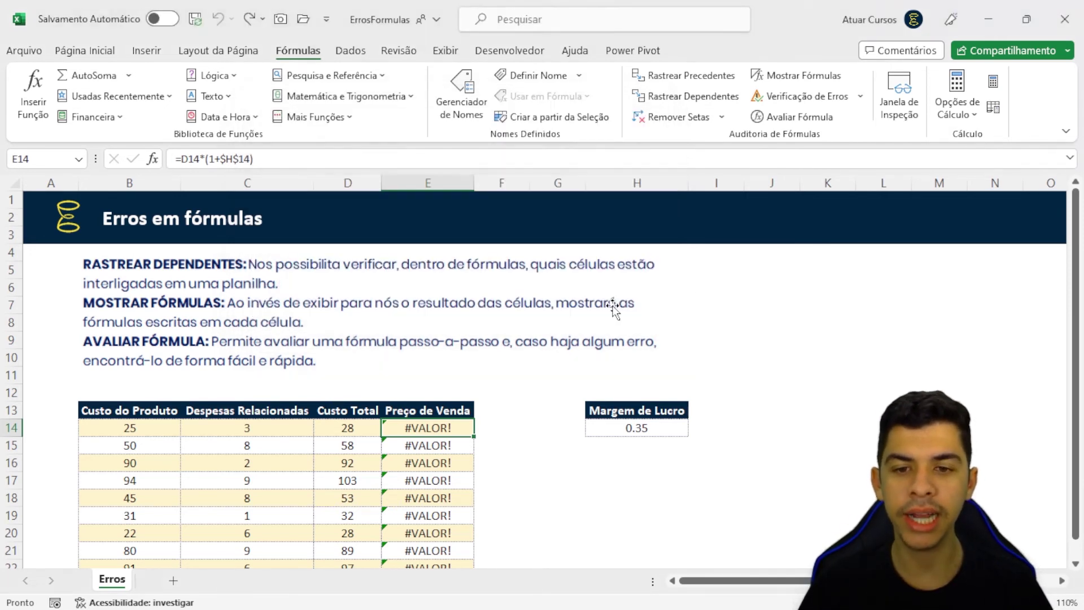
# Step: Re-evaluate E14's formula, revealing the margin reference returns the text "0.35" and ends in #VALOR!
pyautogui.click(762, 117)
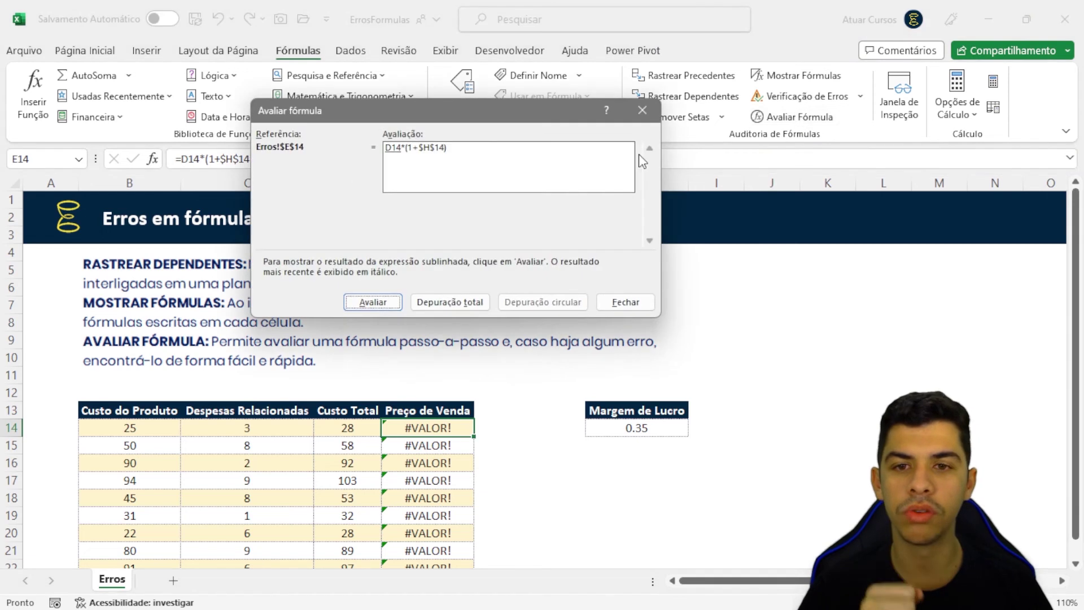
pyautogui.click(392, 303)
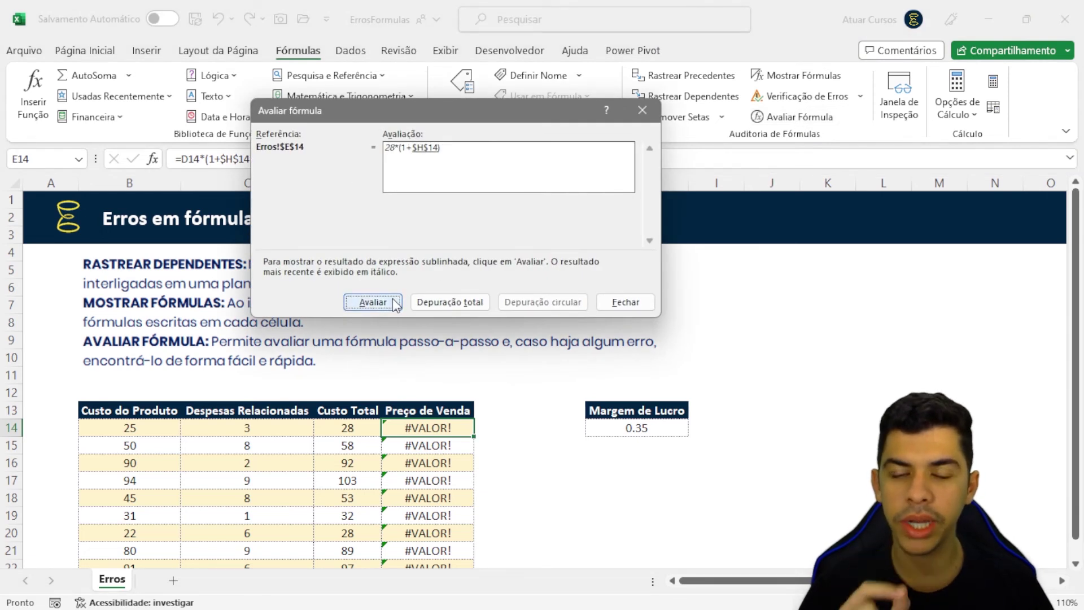
pyautogui.click(394, 303)
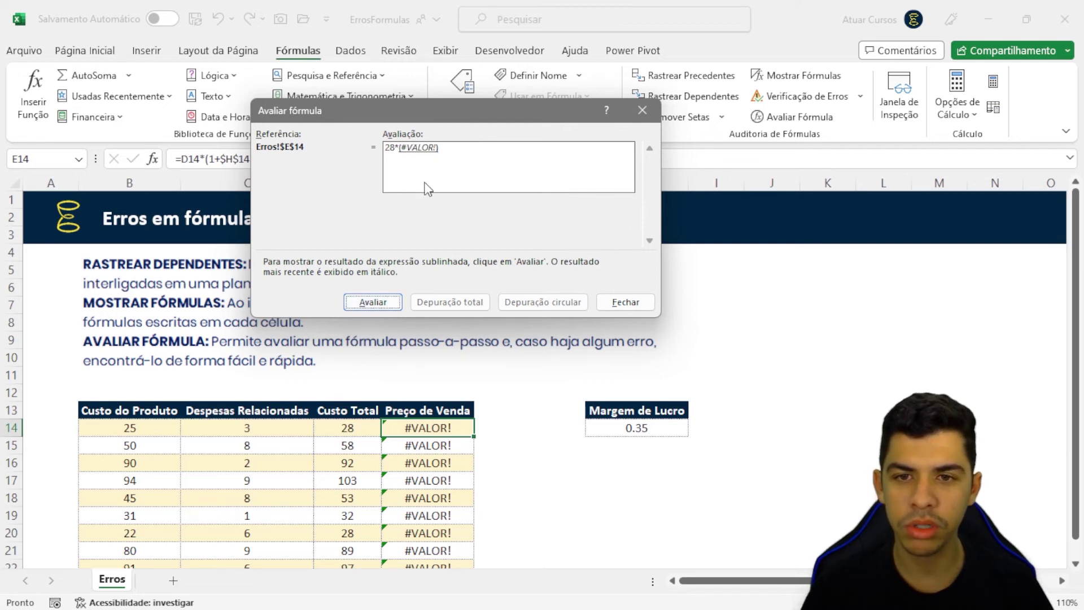
pyautogui.click(381, 305)
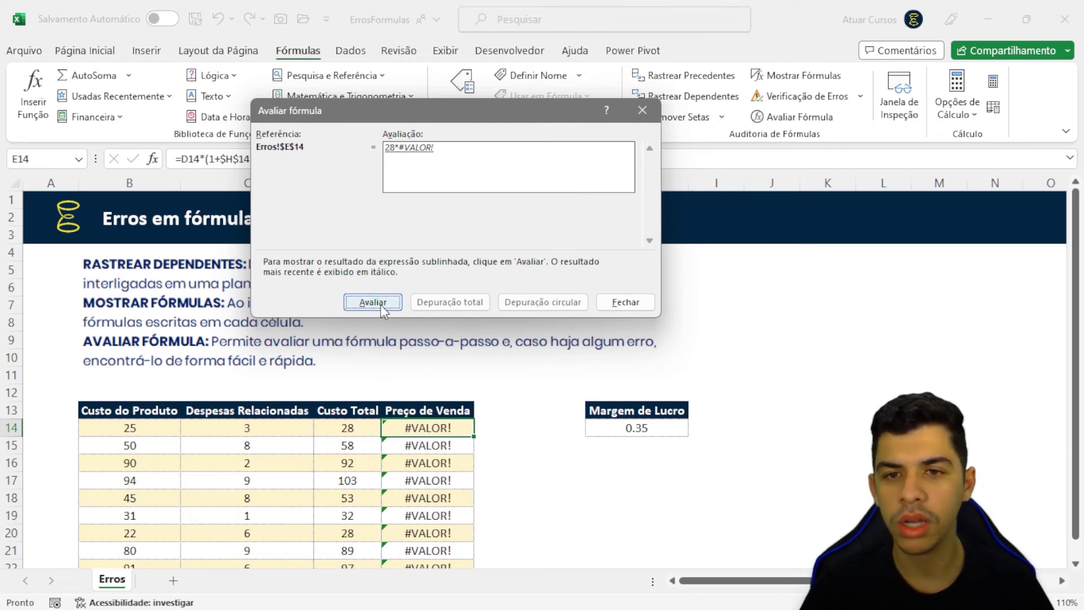
pyautogui.click(380, 304)
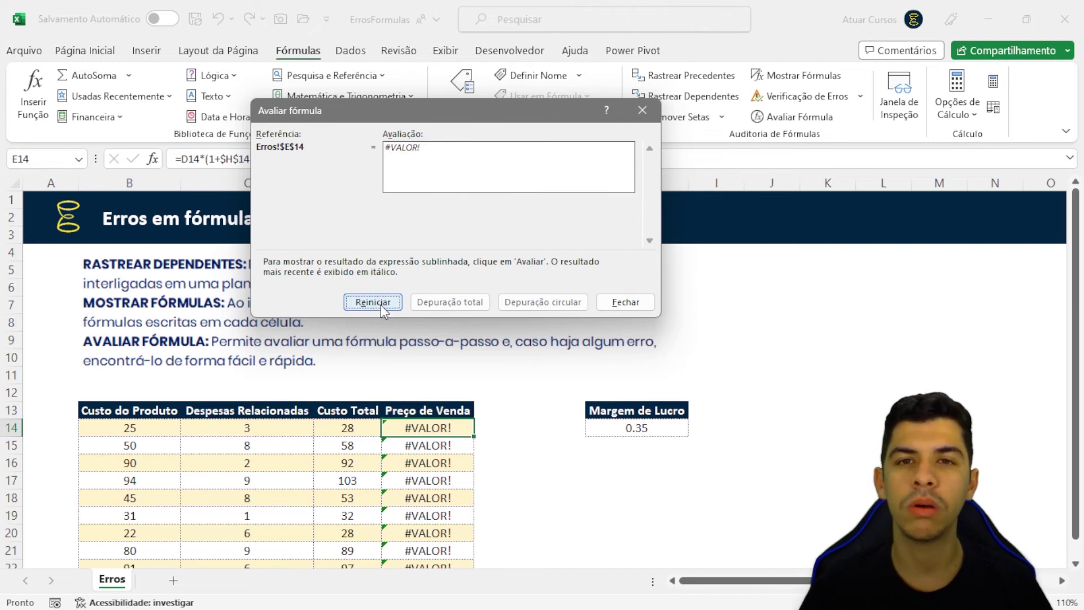
pyautogui.click(642, 110)
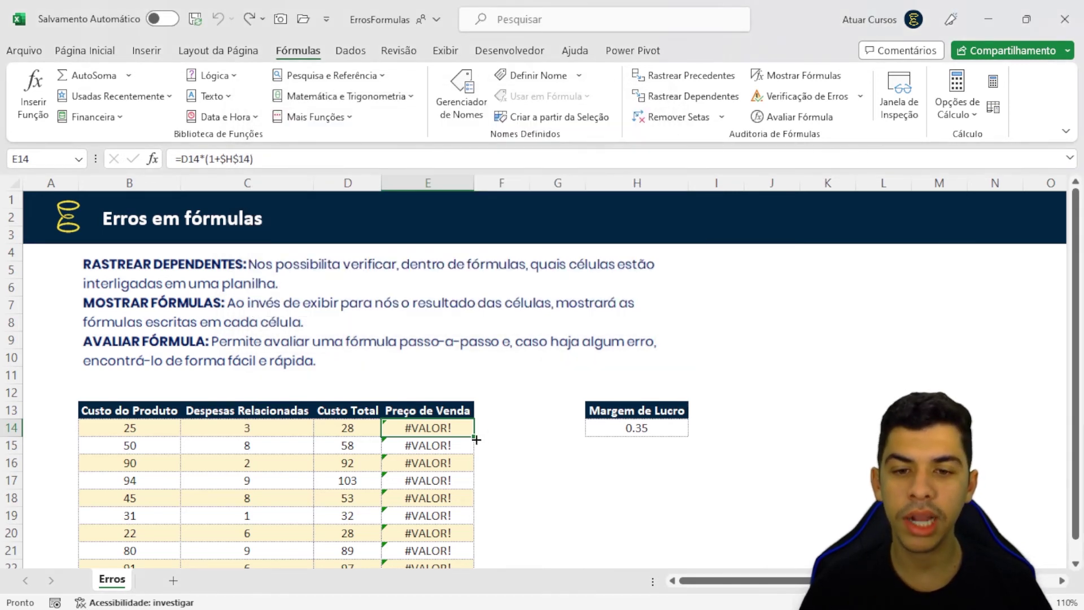
# Step: Step through E14's evaluation once more up to the profit margin value
pyautogui.click(796, 117)
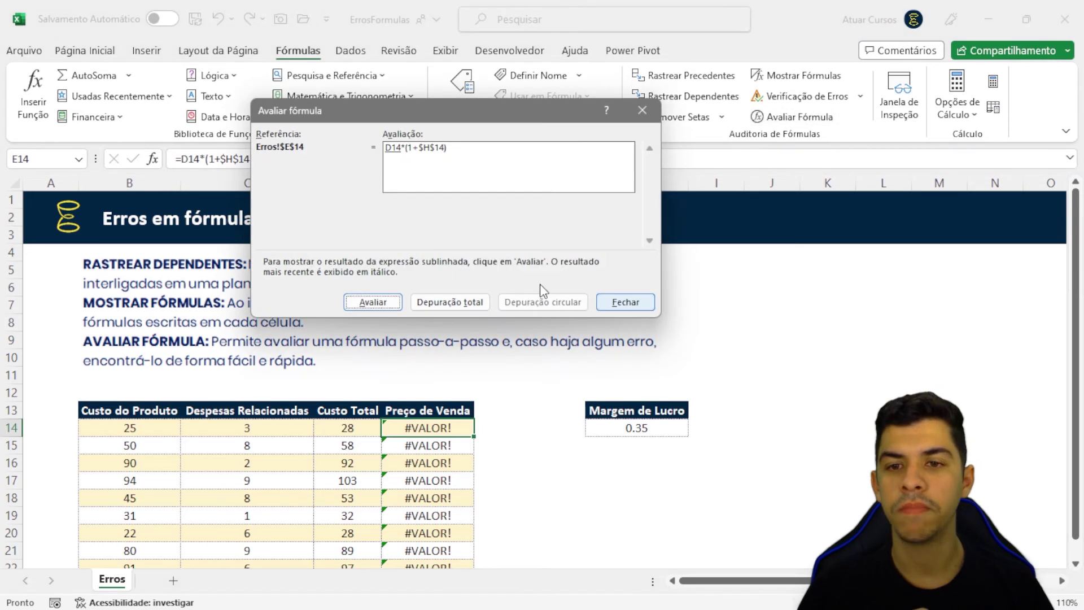
pyautogui.click(400, 303)
pyautogui.click(395, 301)
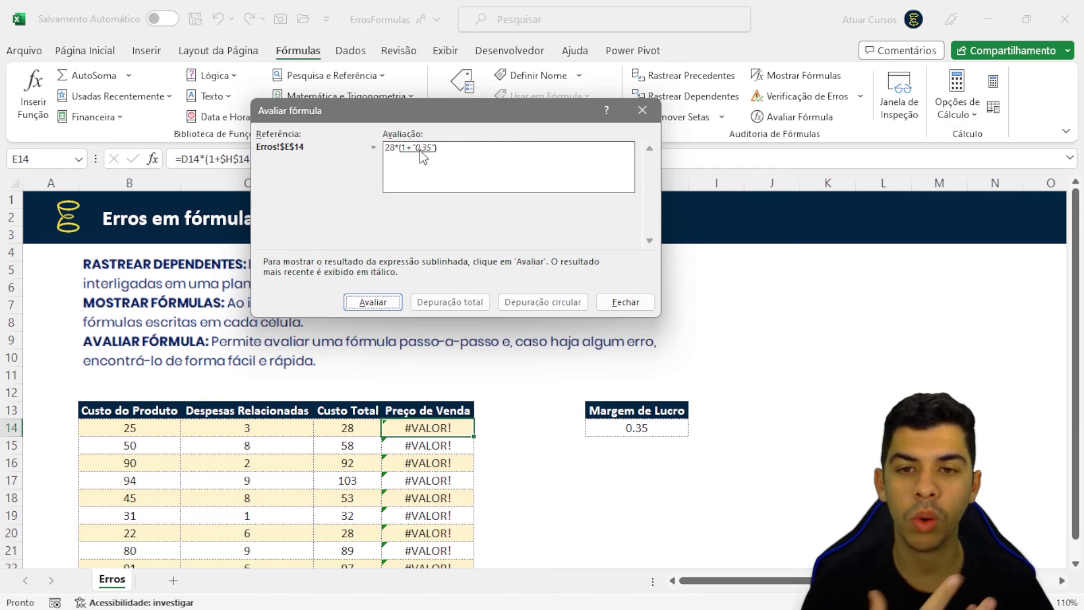
pyautogui.click(642, 111)
# Step: Re-enter H14's margin as the number 0,35 and confirm E14 and the column below now compute prices
pyautogui.click(641, 436)
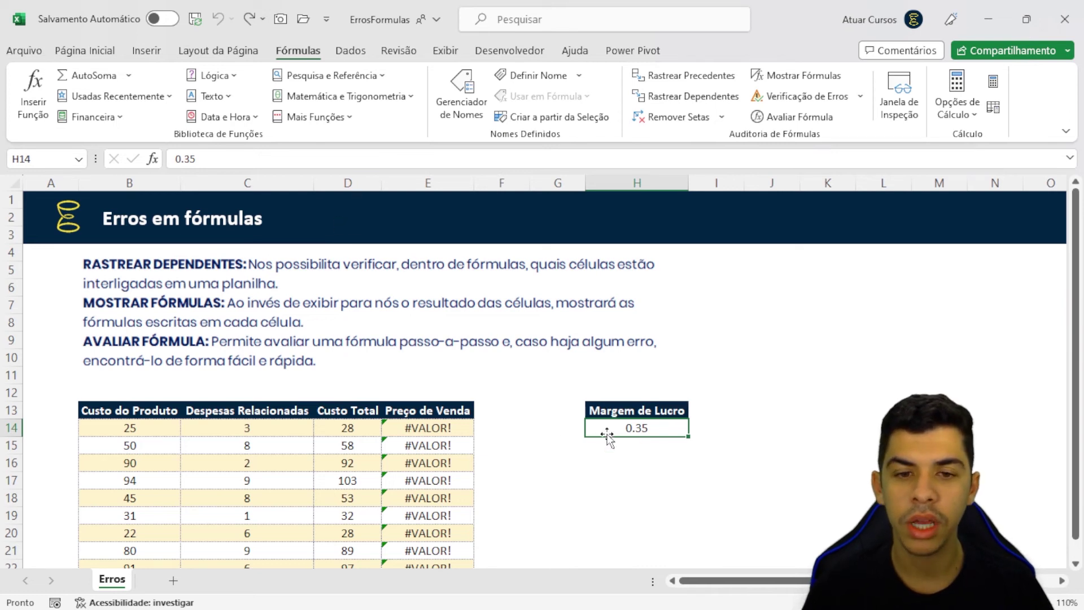
pyautogui.click(187, 158)
pyautogui.write('0,35')
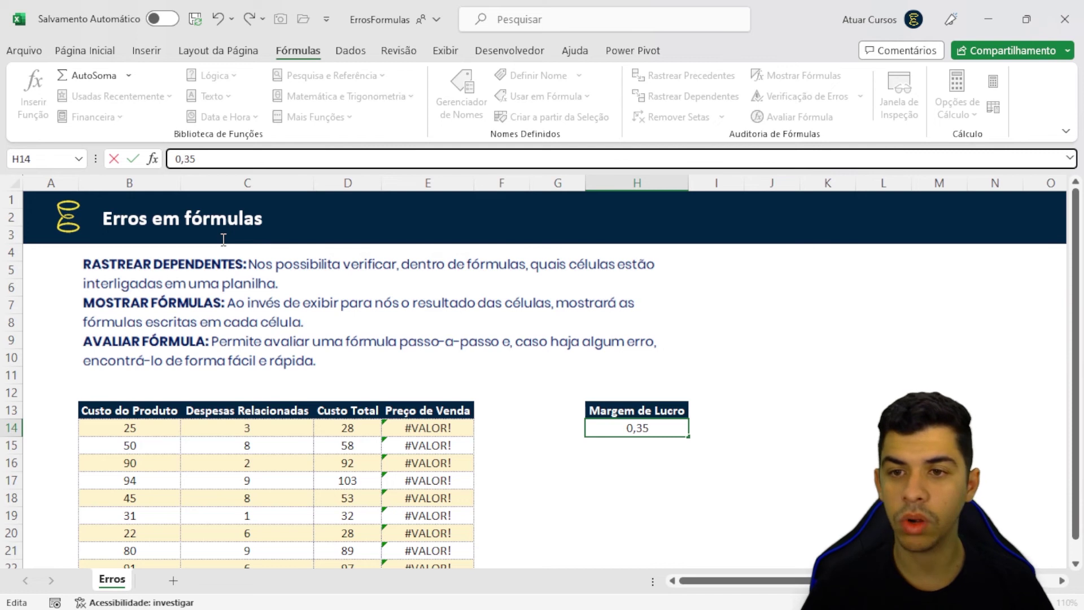
pyautogui.press('Return')
pyautogui.click(455, 432)
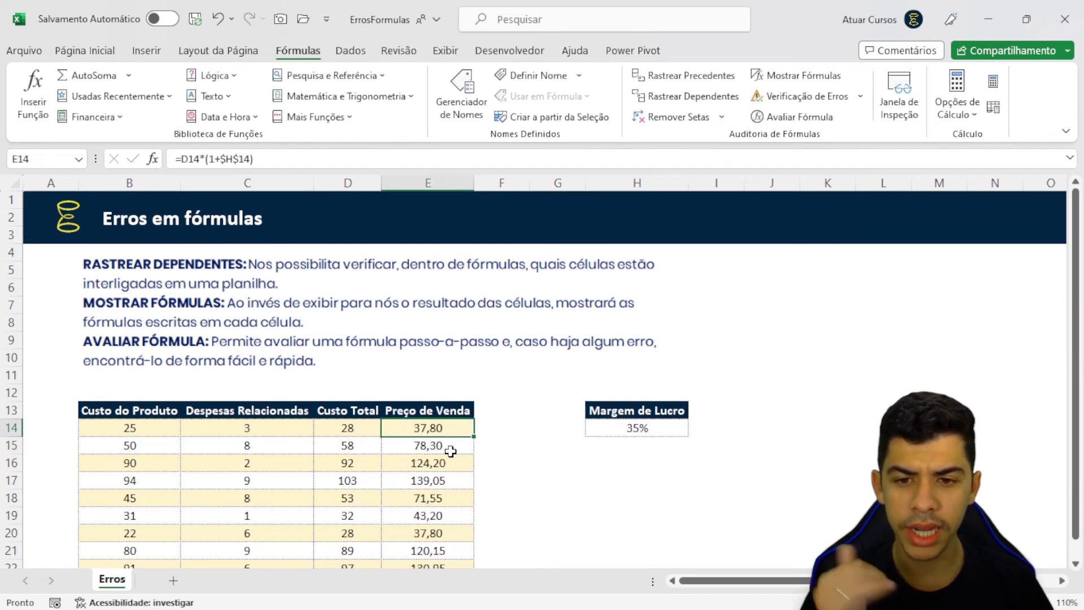
pyautogui.scroll(-1, 450, 452)
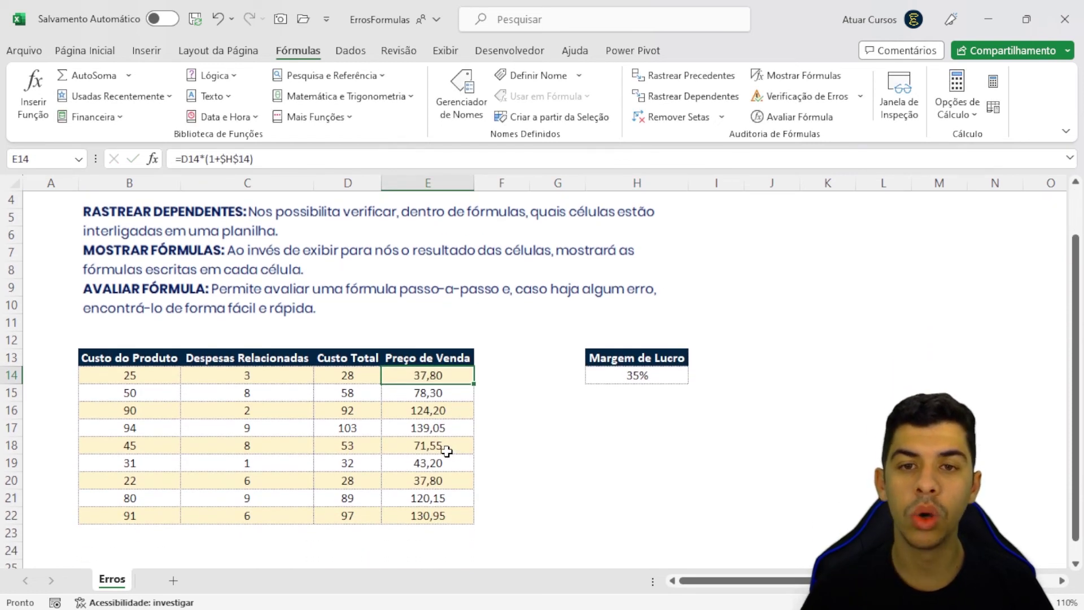